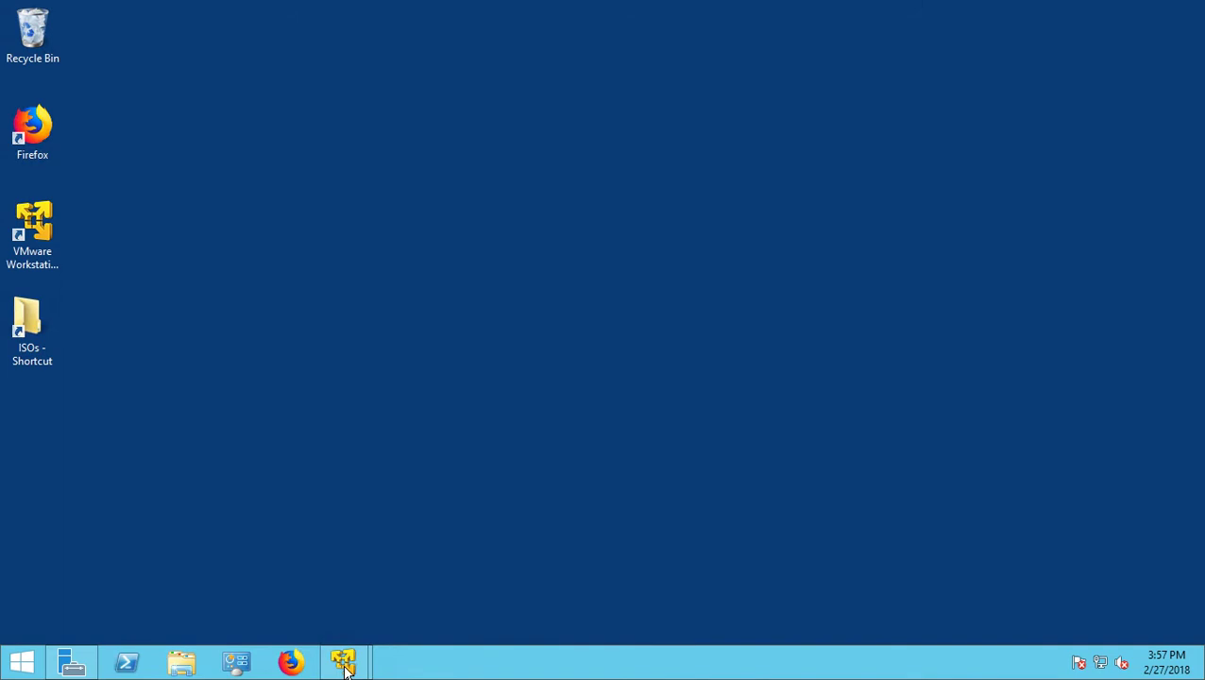
- Switch to the DC01 virtual machine and bring up its Start quick-access menu
{"action": "mouse_move", "coordinate": [346, 669]}
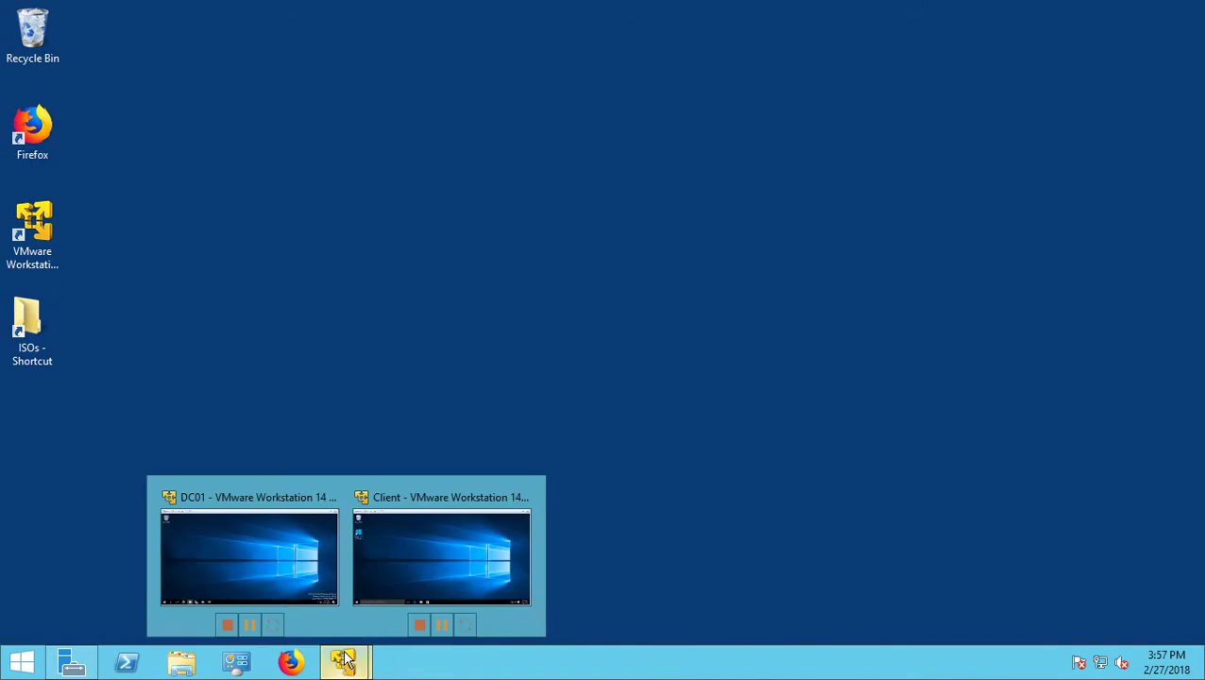
{"action": "left_click", "coordinate": [285, 547]}
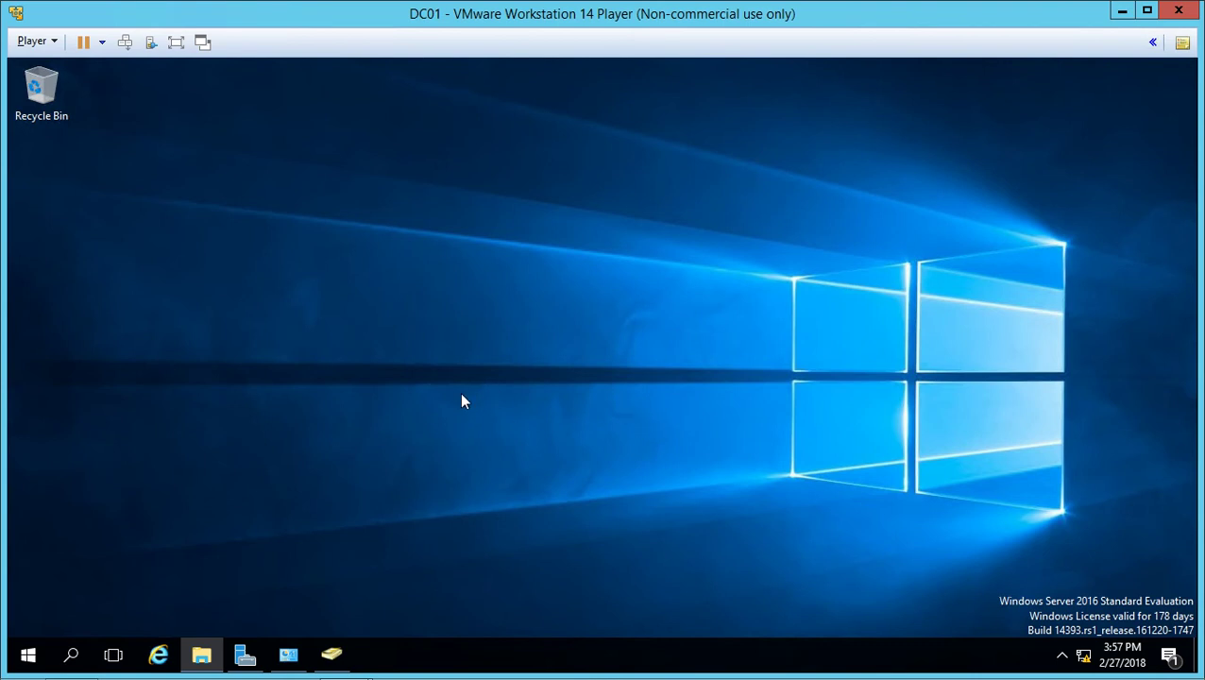
{"action": "right_click", "coordinate": [24, 651]}
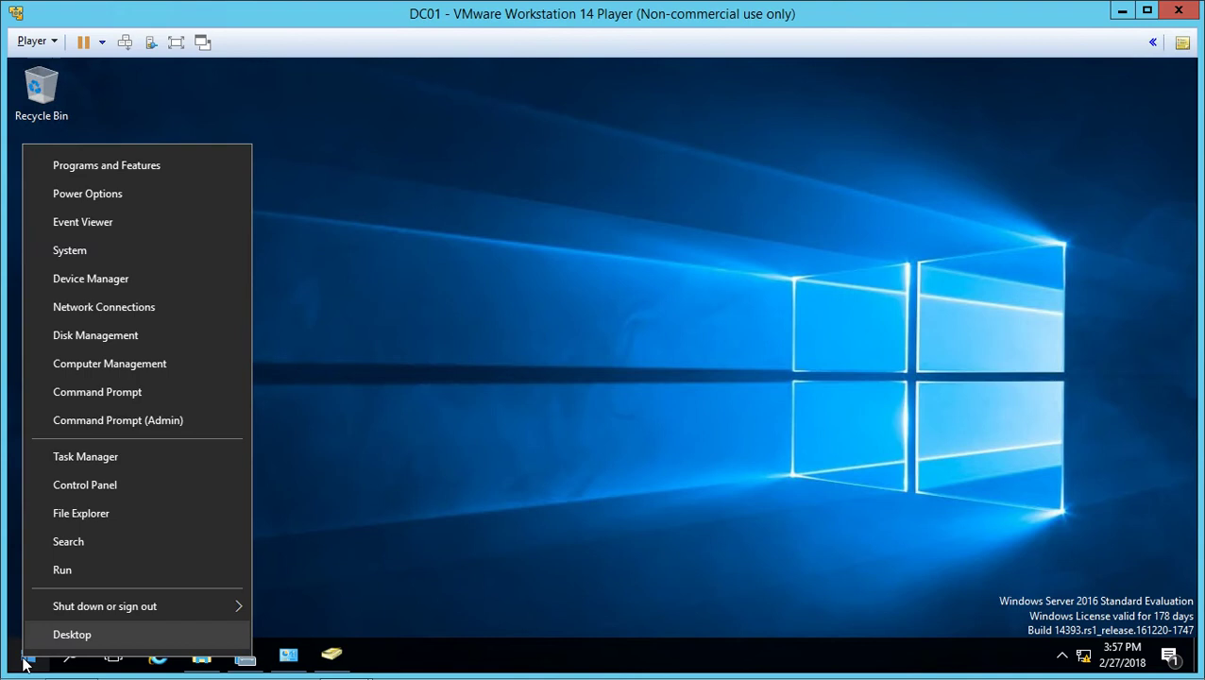
- Open Control Panel on DC01 and scroll the item list to System
{"action": "left_click", "coordinate": [126, 488]}
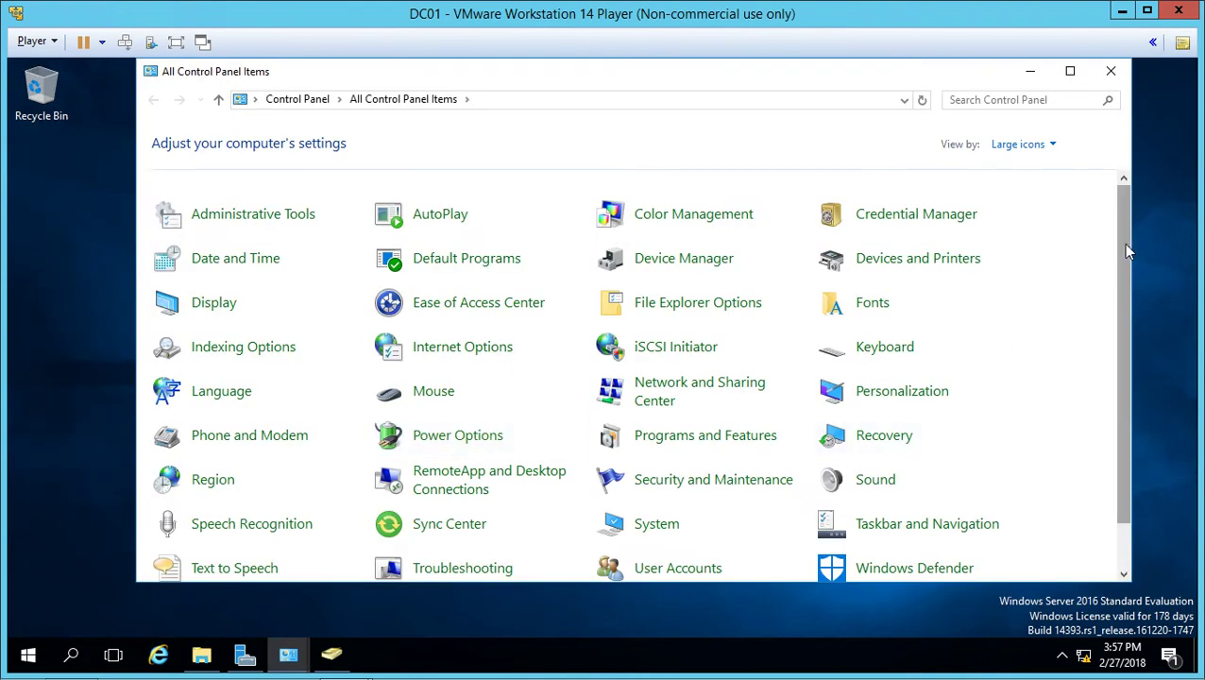
{"action": "left_click_drag", "start_coordinate": [1131, 267], "coordinate": [1126, 315]}
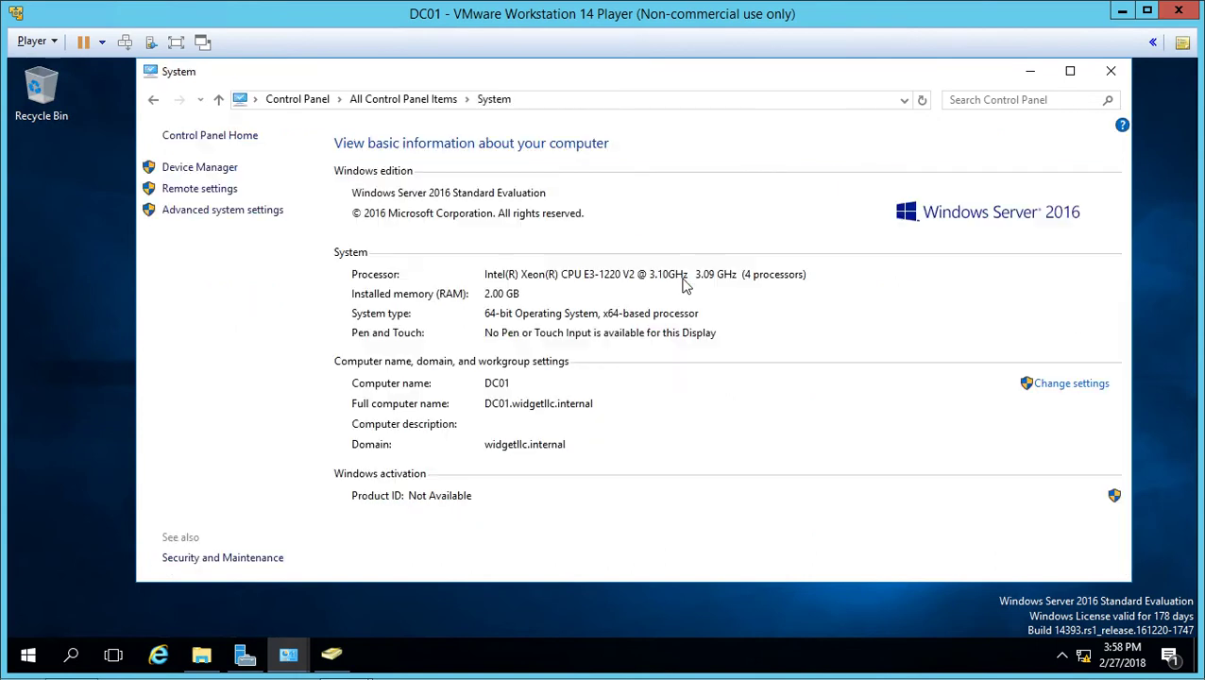
- Allow remote connections to DC01, keeping Network Level Authentication required
{"action": "left_click", "coordinate": [189, 190]}
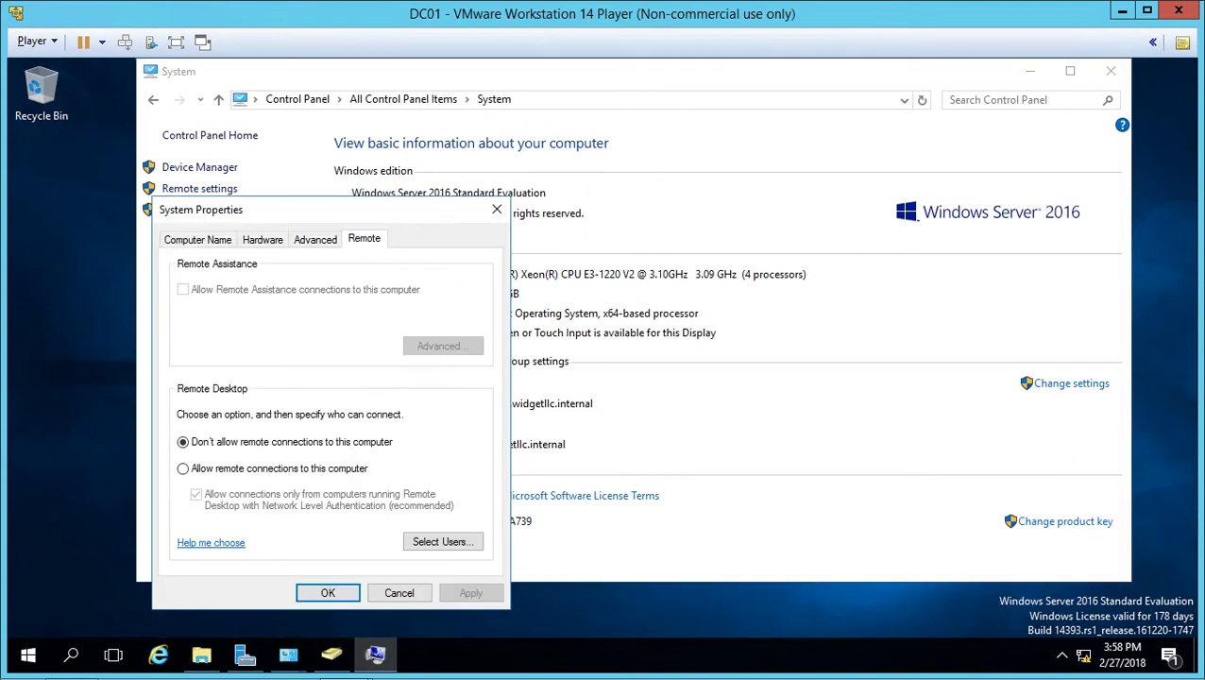
{"action": "left_click_drag", "start_coordinate": [404, 212], "coordinate": [697, 103]}
{"action": "left_click", "coordinate": [552, 366]}
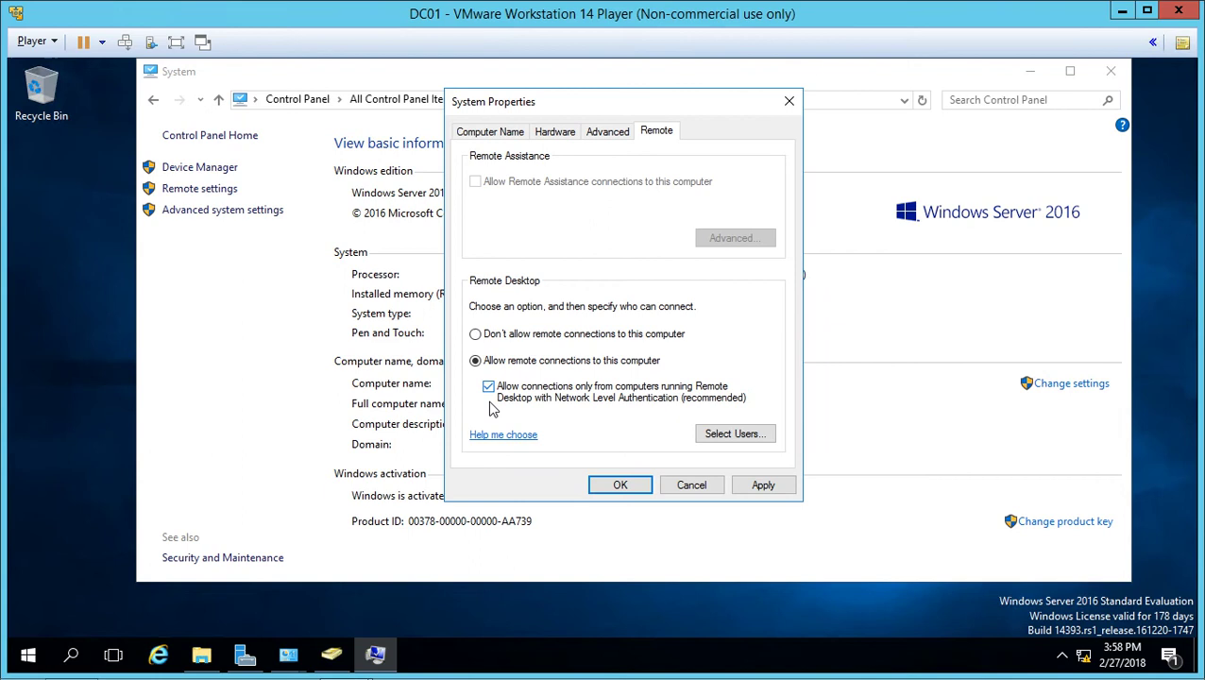
{"action": "left_click", "coordinate": [488, 388]}
{"action": "left_click", "coordinate": [589, 392]}
- Add the domain administrator account, found by searching 'r', to Remote Desktop Users
{"action": "left_click", "coordinate": [761, 439]}
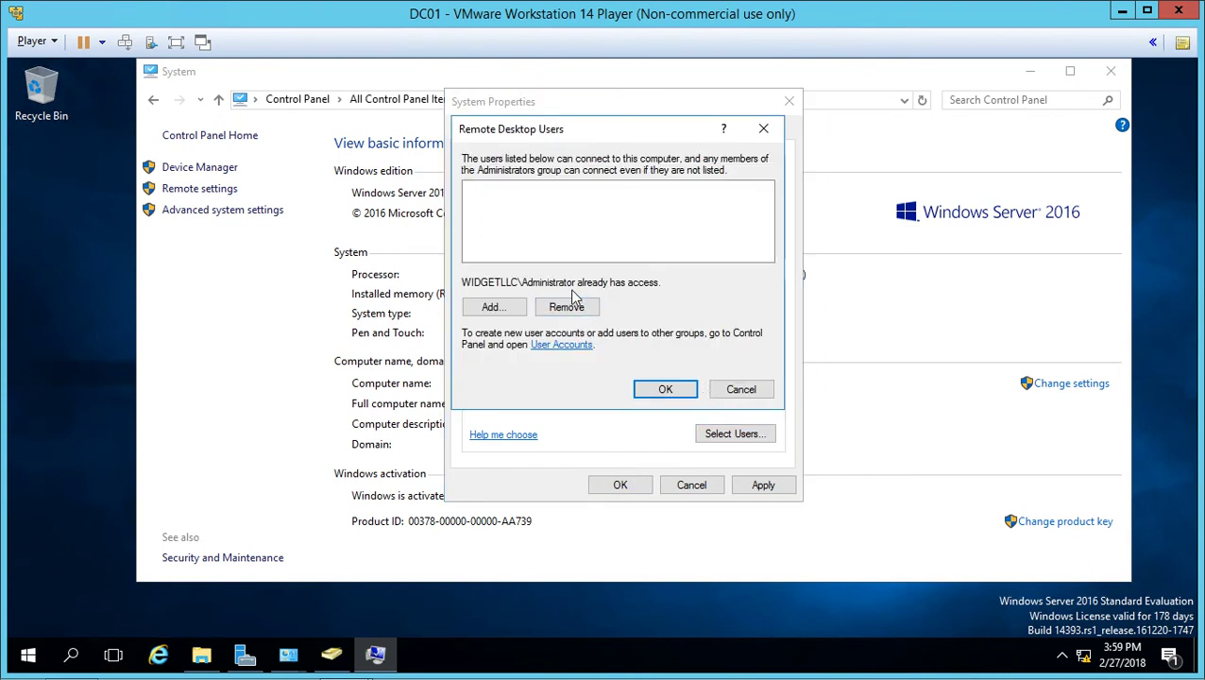
{"action": "left_click", "coordinate": [503, 316]}
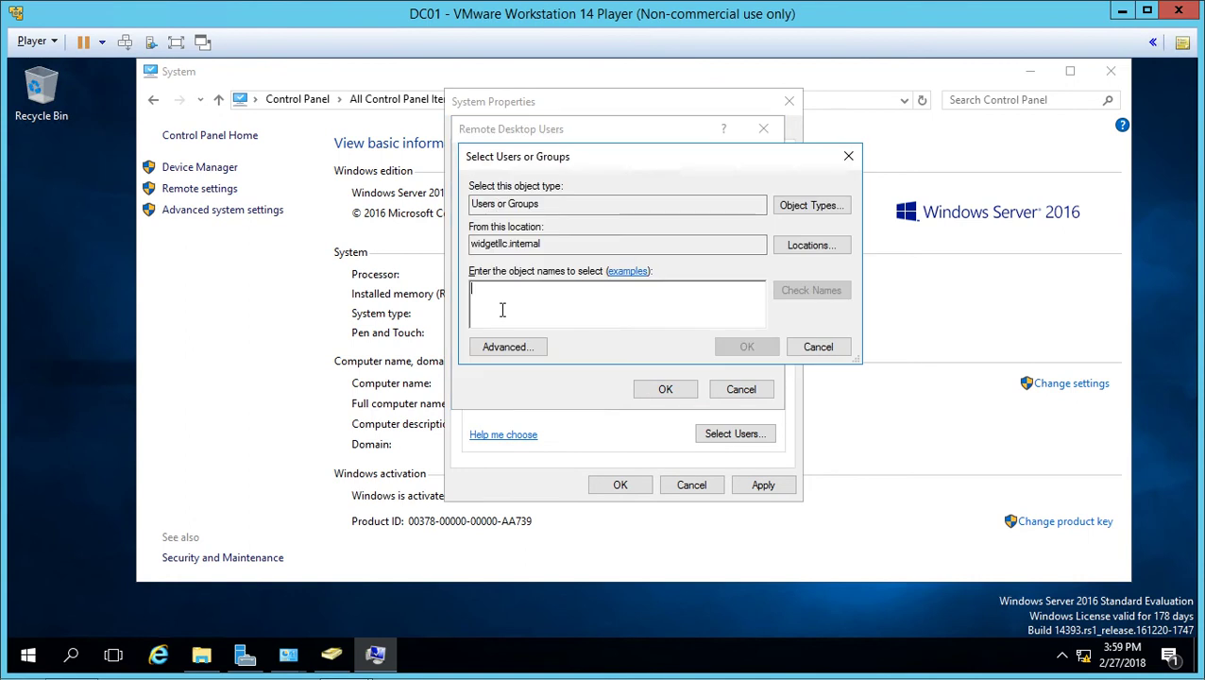
{"action": "type", "text": "r"}
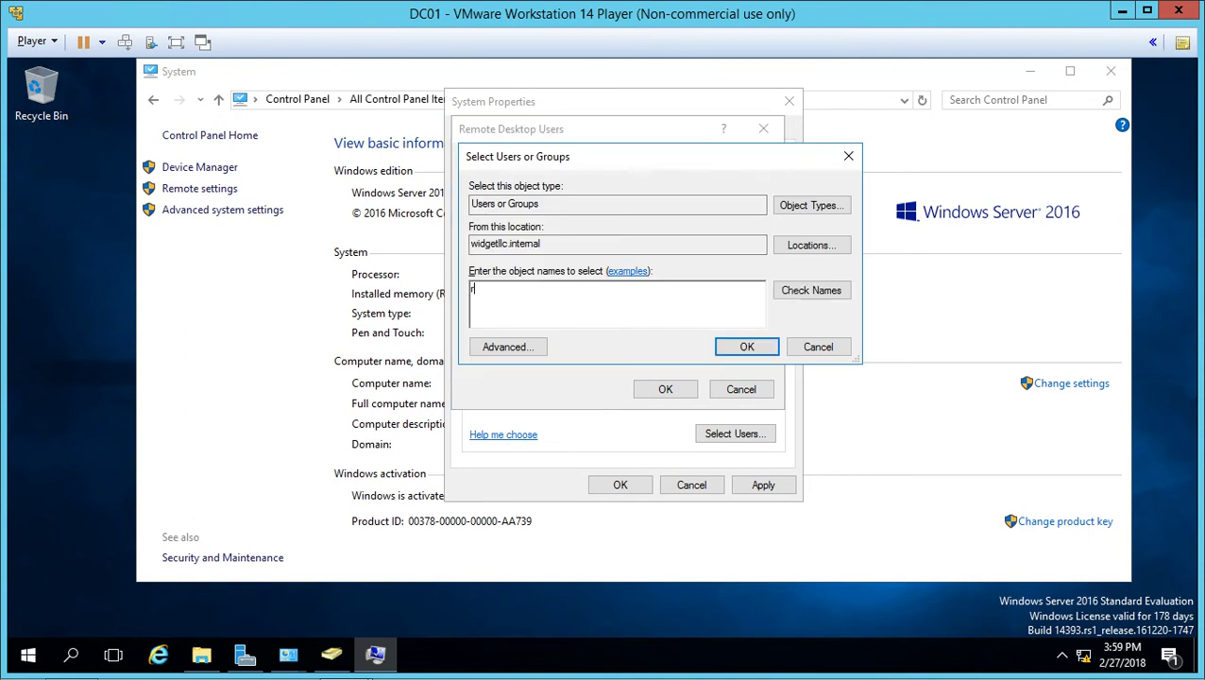
{"action": "left_click", "coordinate": [794, 294]}
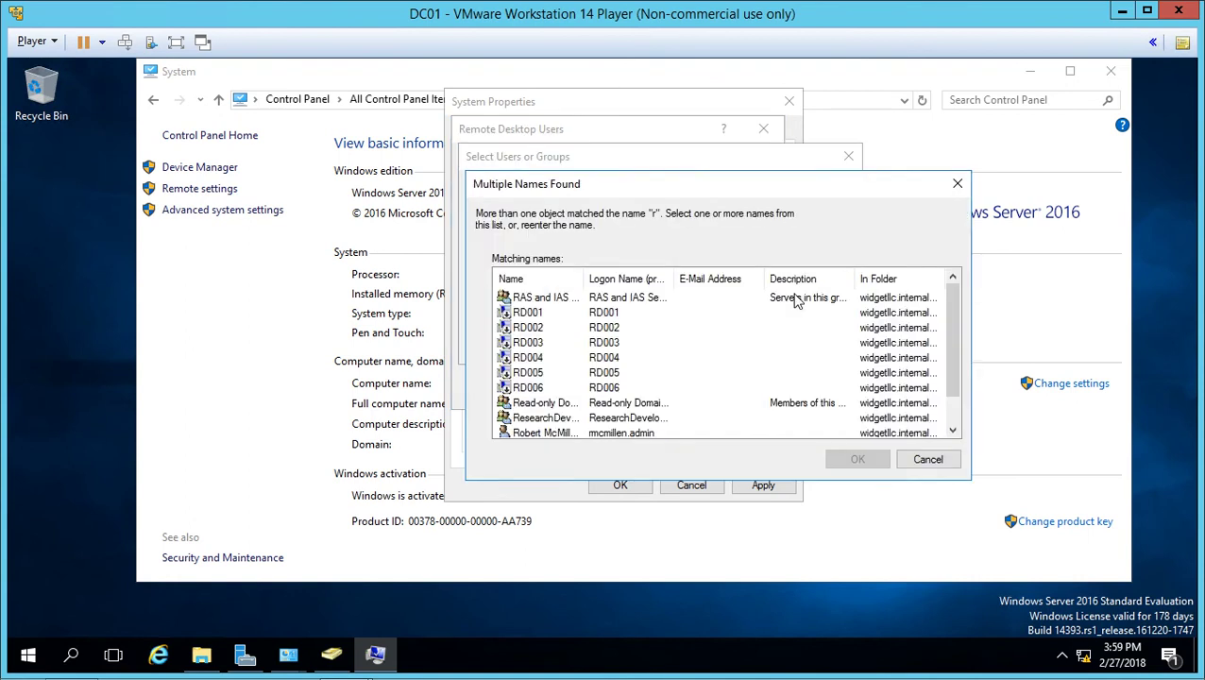
{"action": "scroll", "coordinate": [566, 420], "scroll_direction": "down", "scroll_amount": 1}
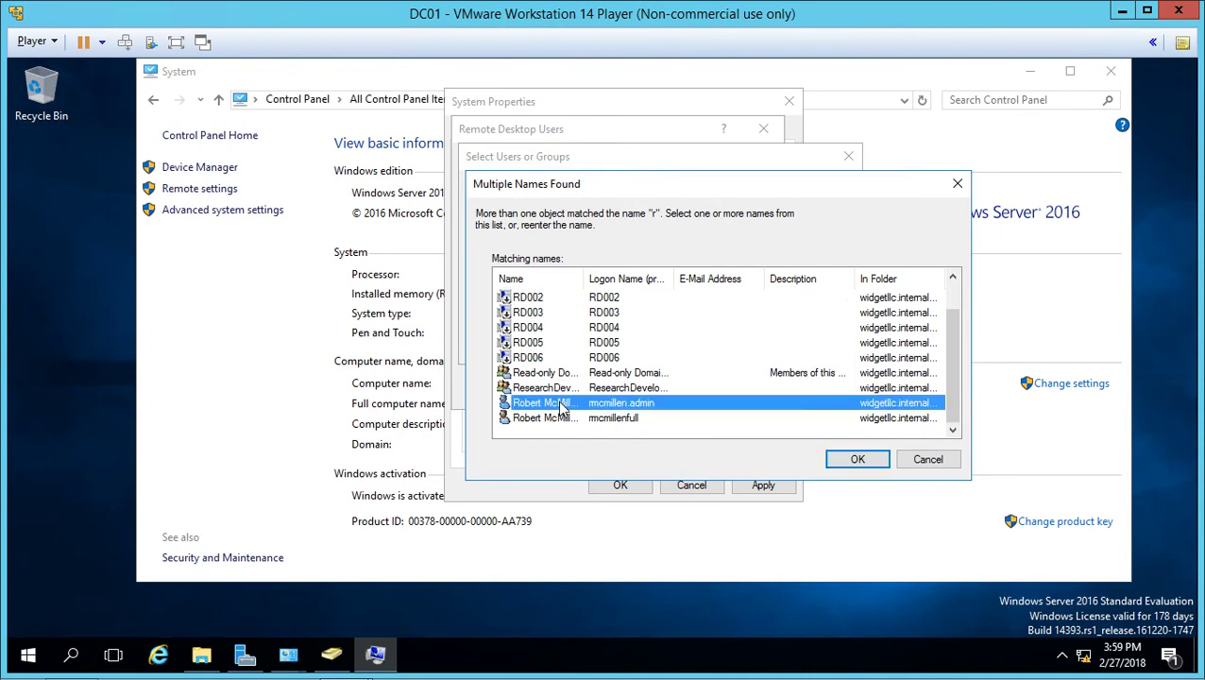
{"action": "double_click", "coordinate": [564, 404]}
{"action": "left_click", "coordinate": [738, 349]}
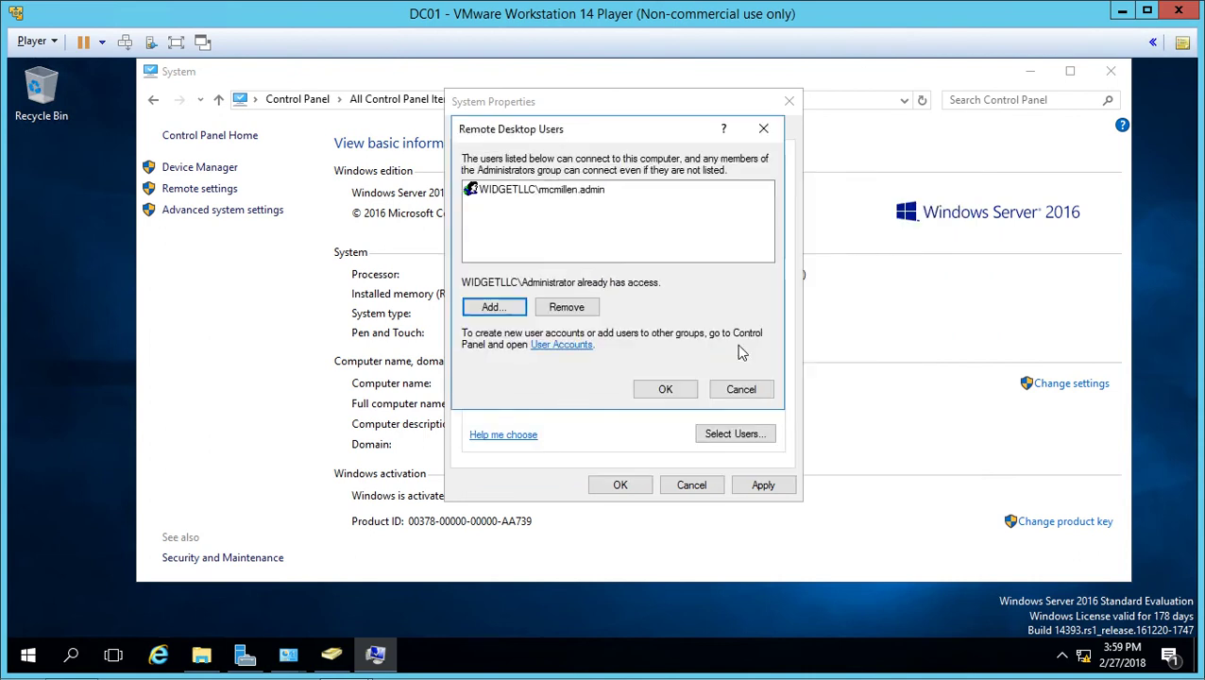
{"action": "left_click", "coordinate": [669, 395]}
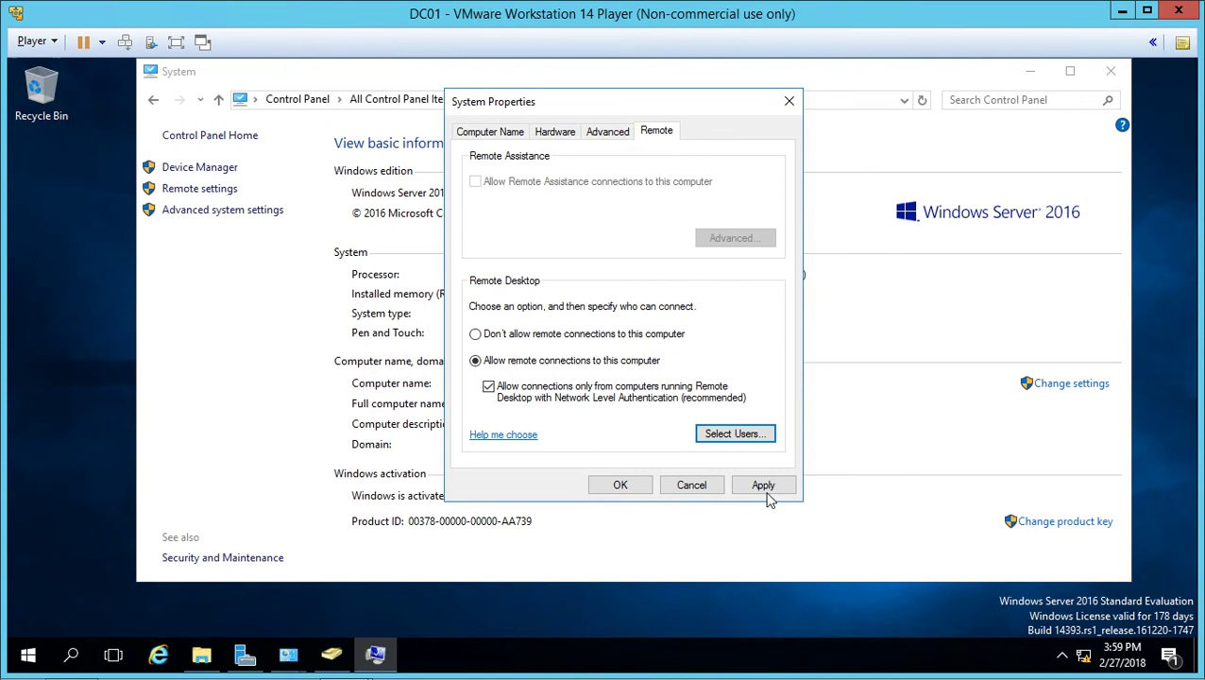
- Apply the remote settings, close System Properties and return to the System window
{"action": "left_click", "coordinate": [765, 485]}
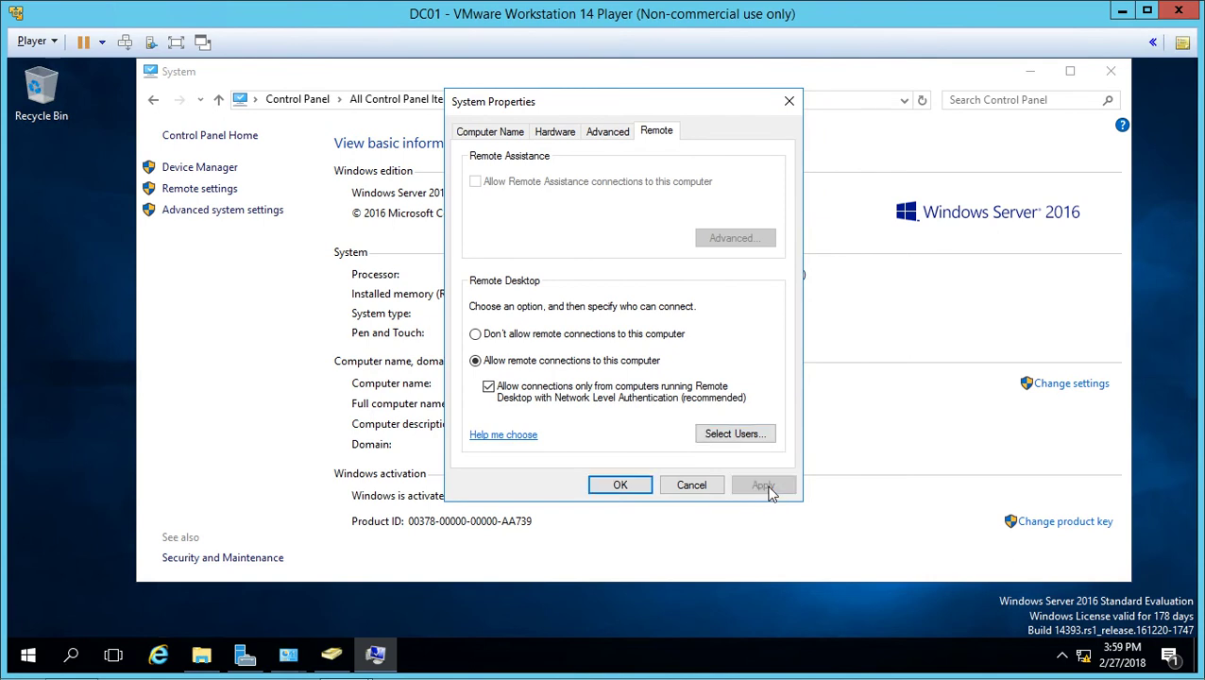
{"action": "left_click", "coordinate": [611, 488]}
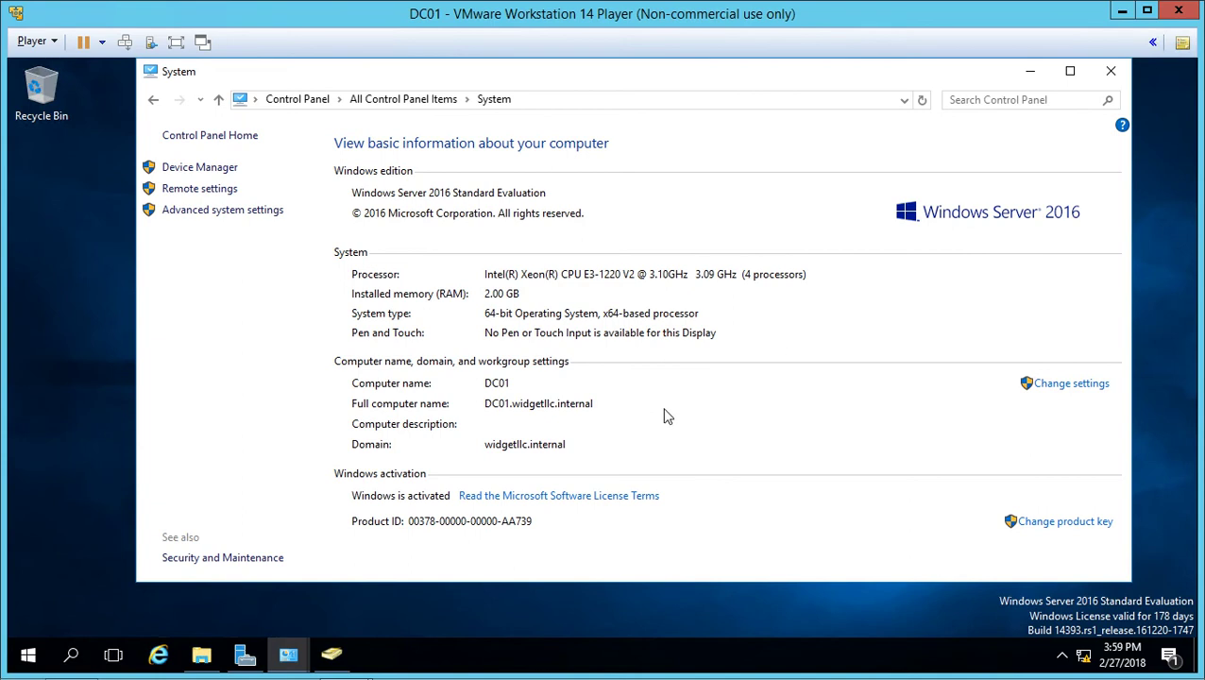
{"action": "left_click", "coordinate": [288, 654]}
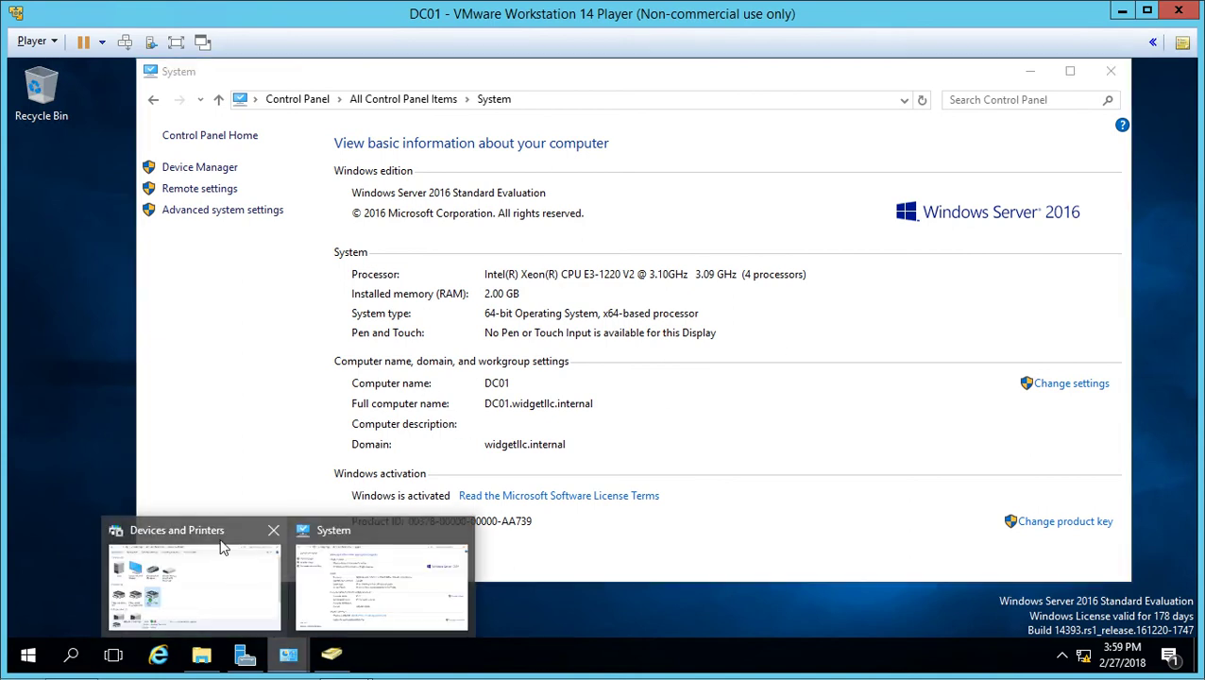
{"action": "left_click", "coordinate": [378, 576]}
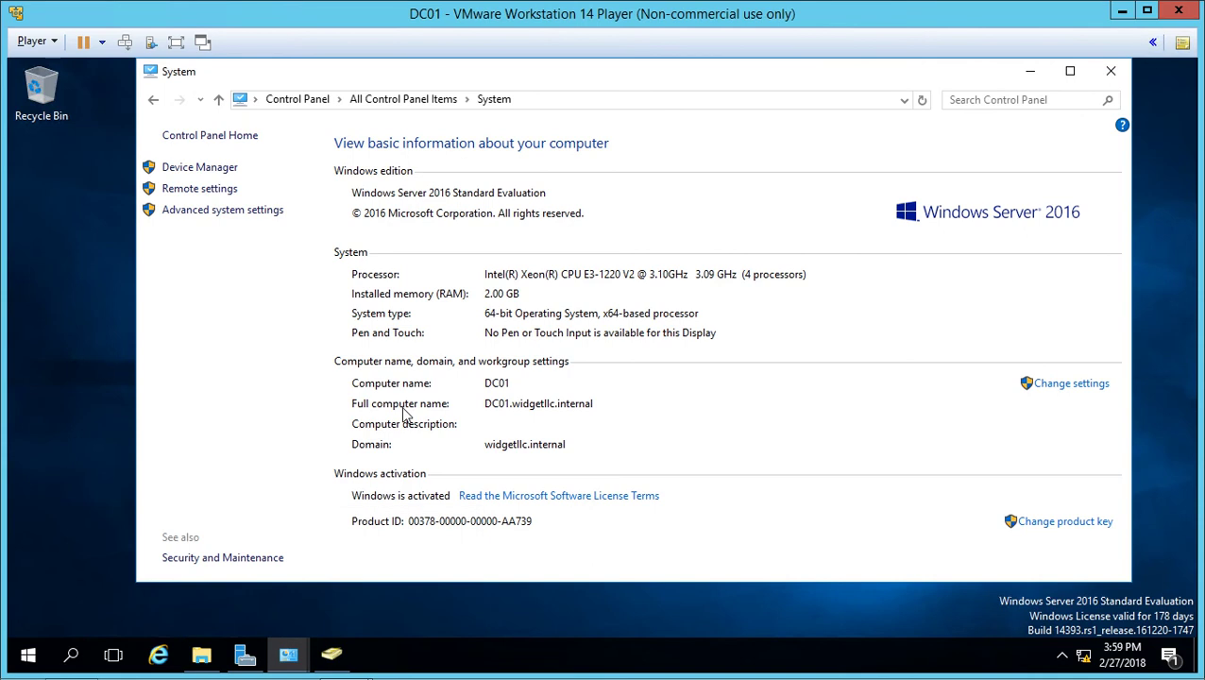
- Show all Control Panel items as large icons and go to Windows Firewall
{"action": "left_click", "coordinate": [318, 104]}
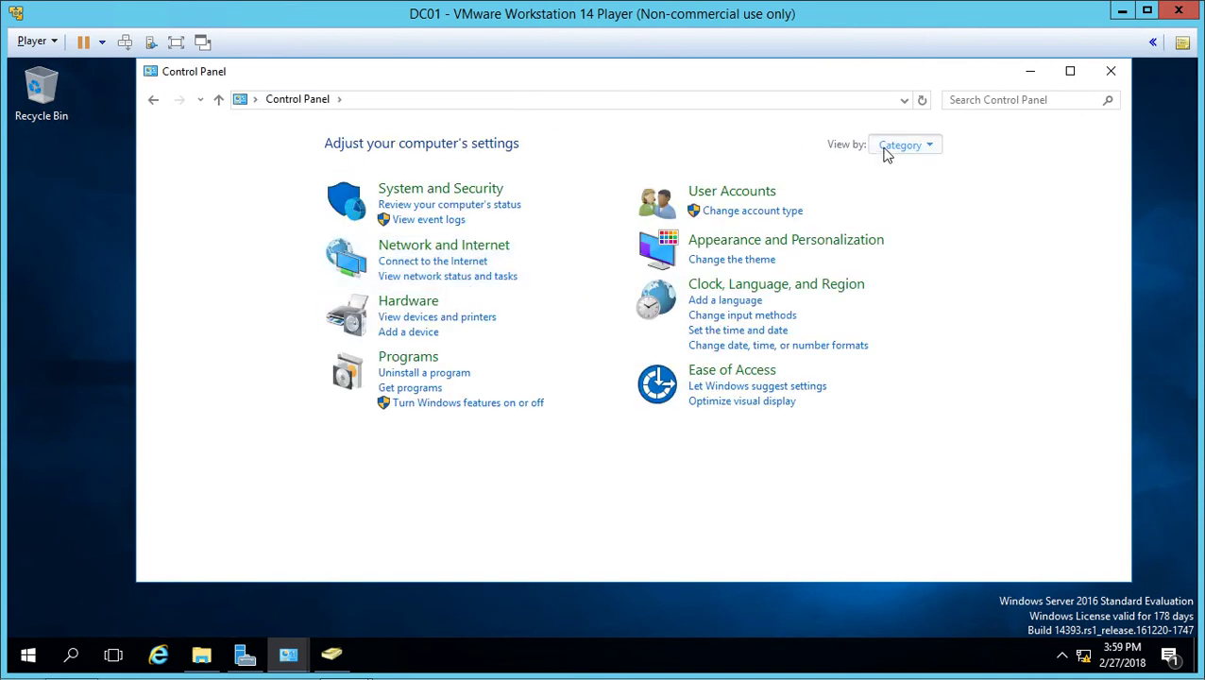
{"action": "left_click", "coordinate": [892, 145]}
{"action": "left_click", "coordinate": [908, 190]}
{"action": "scroll", "coordinate": [843, 416], "scroll_direction": "down", "scroll_amount": 1}
{"action": "scroll", "coordinate": [843, 425], "scroll_direction": "down", "scroll_amount": 1}
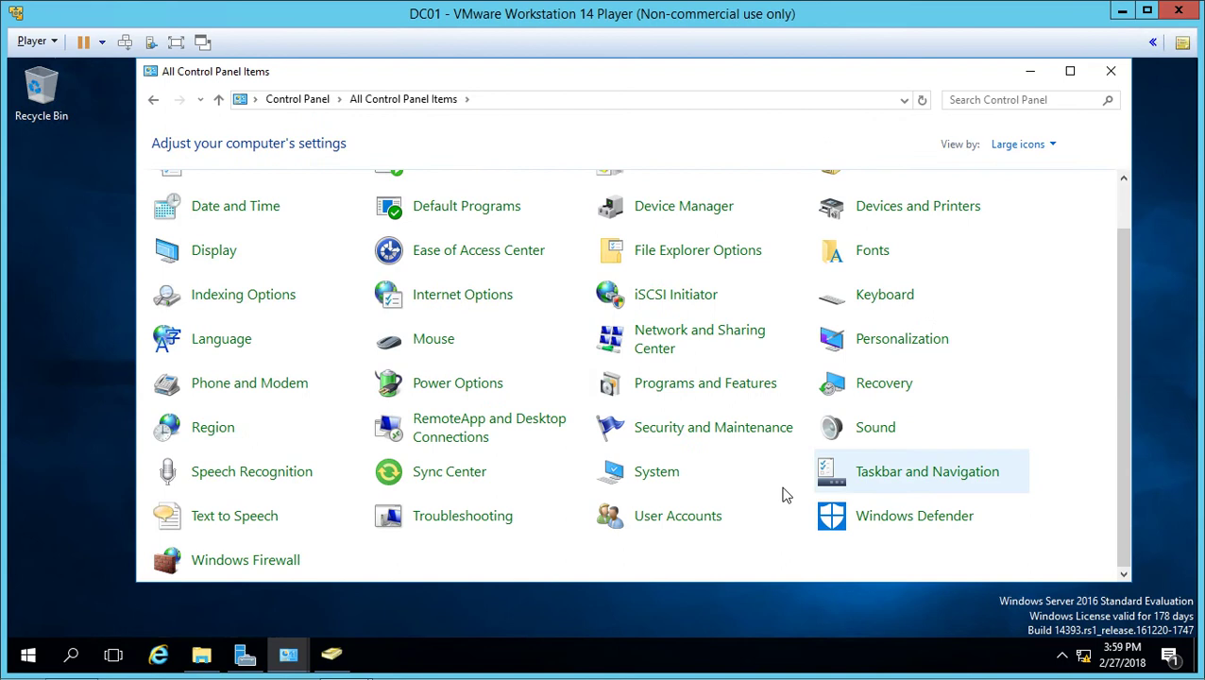
{"action": "left_click", "coordinate": [273, 567]}
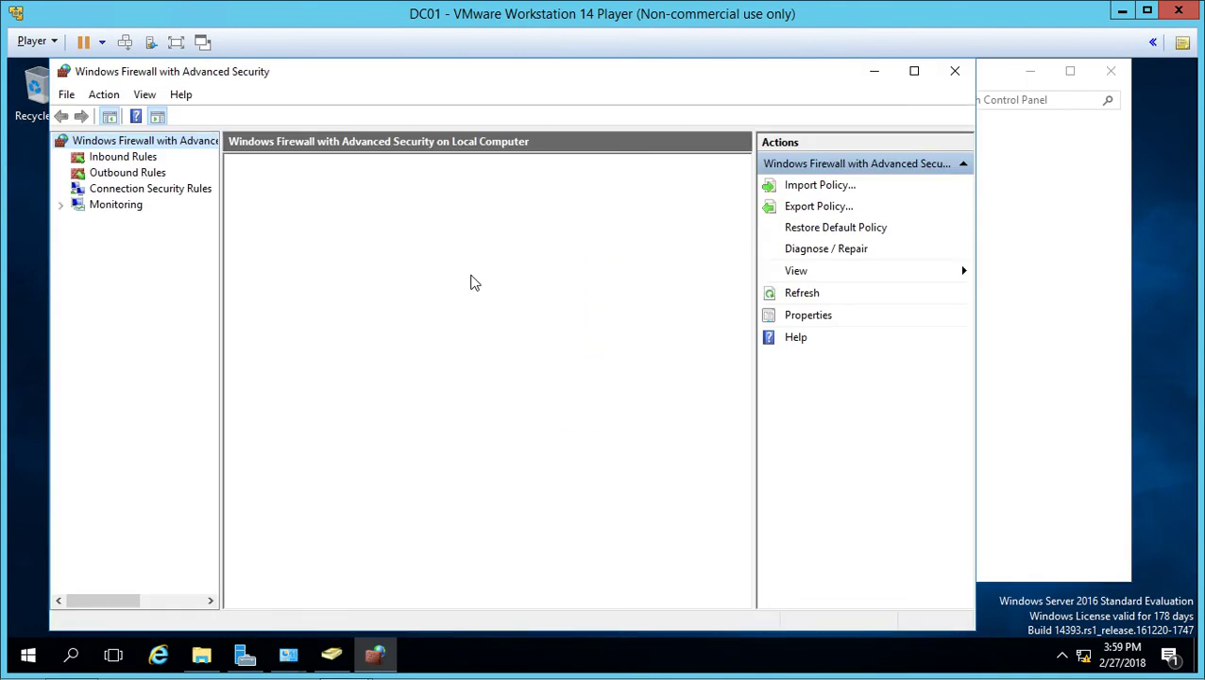
- Maximise the firewall console and locate the Remote Desktop inbound rules
{"action": "key", "text": "Down"}
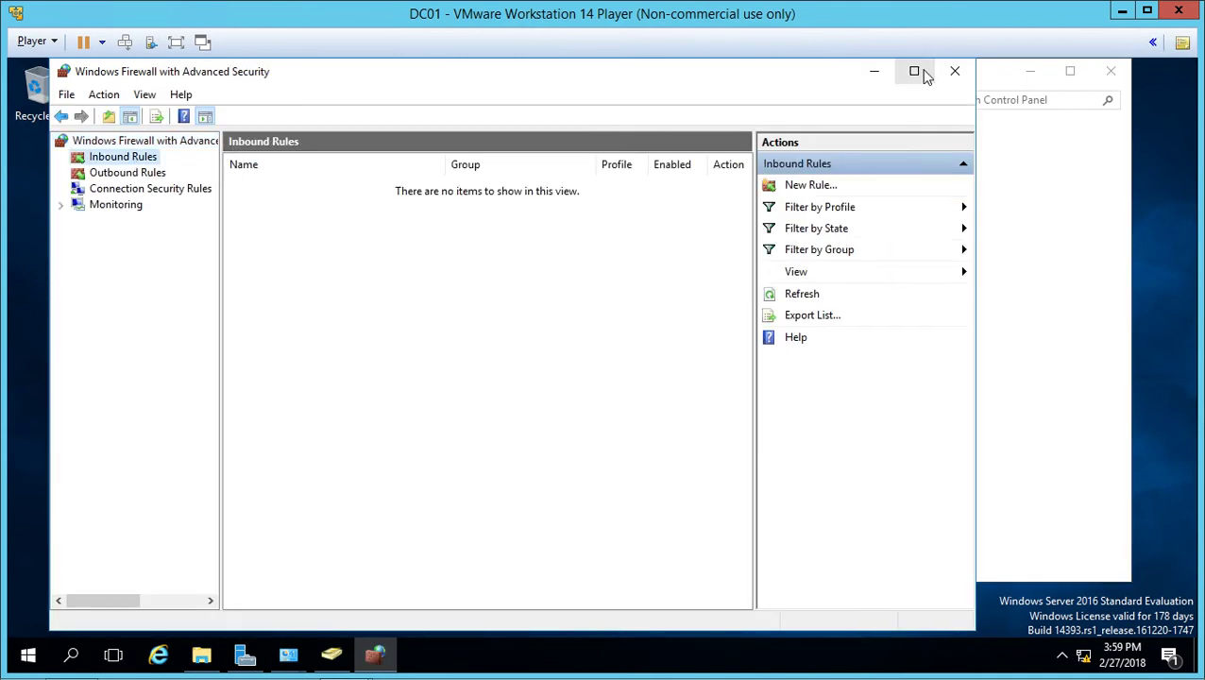
{"action": "left_click", "coordinate": [920, 71]}
{"action": "left_click", "coordinate": [397, 211]}
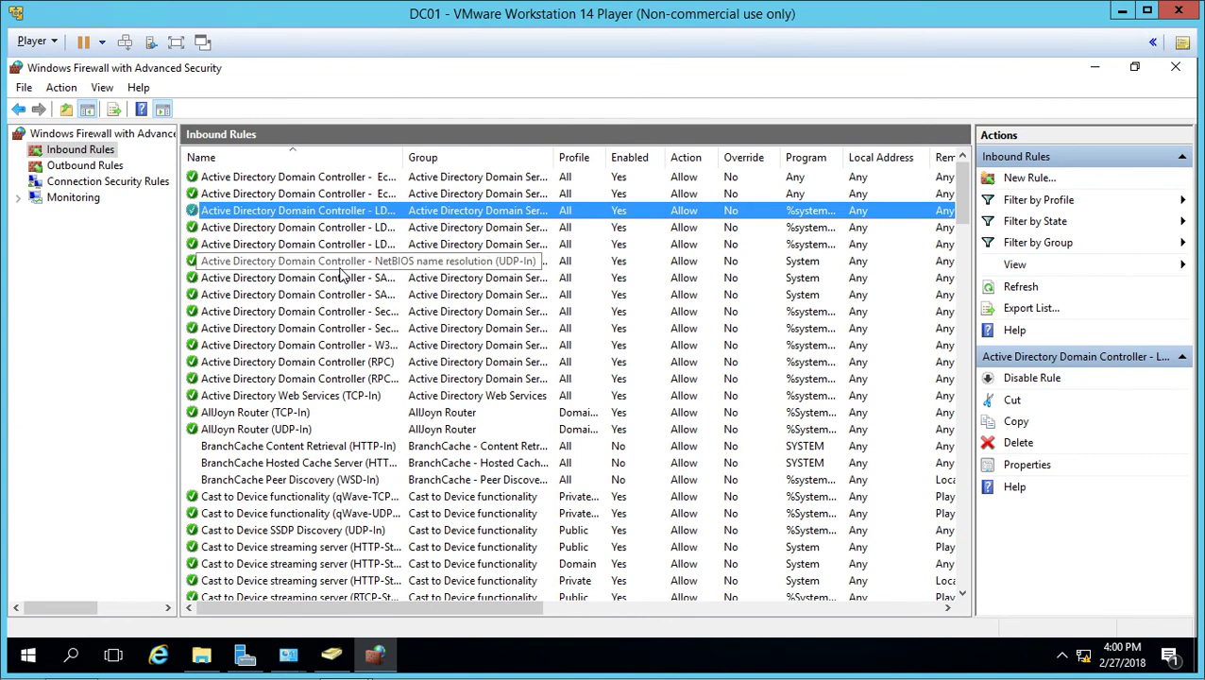
{"action": "key", "text": "r"}
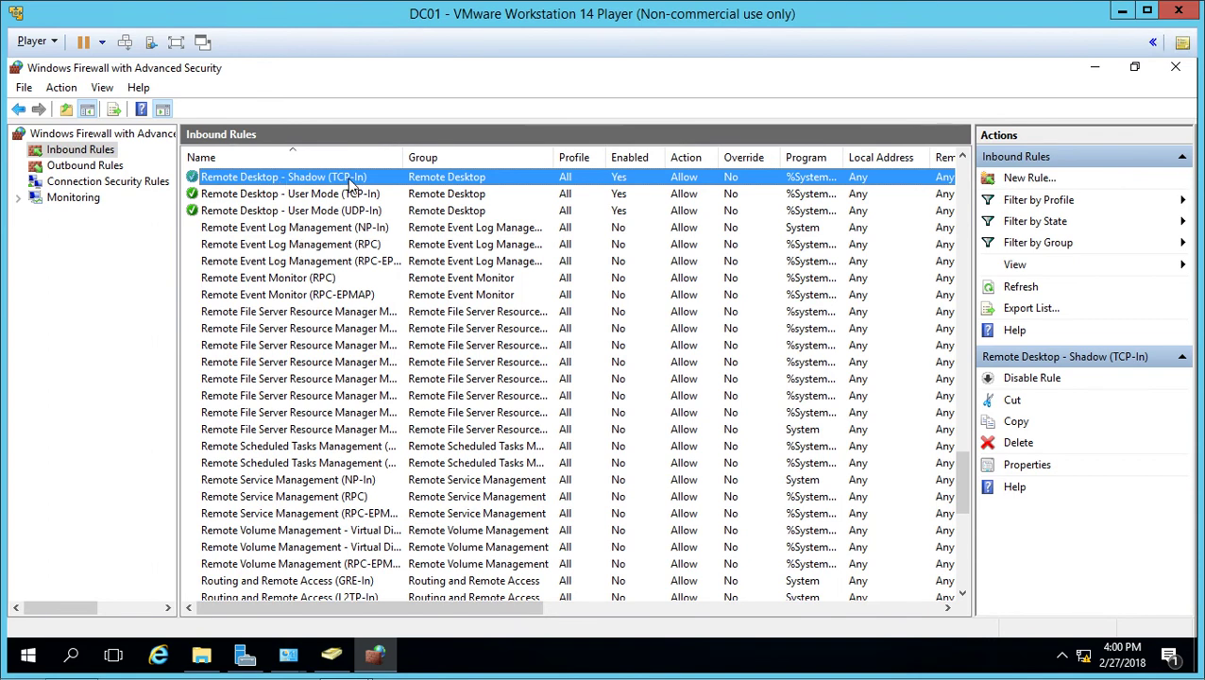
{"action": "left_click", "coordinate": [294, 195]}
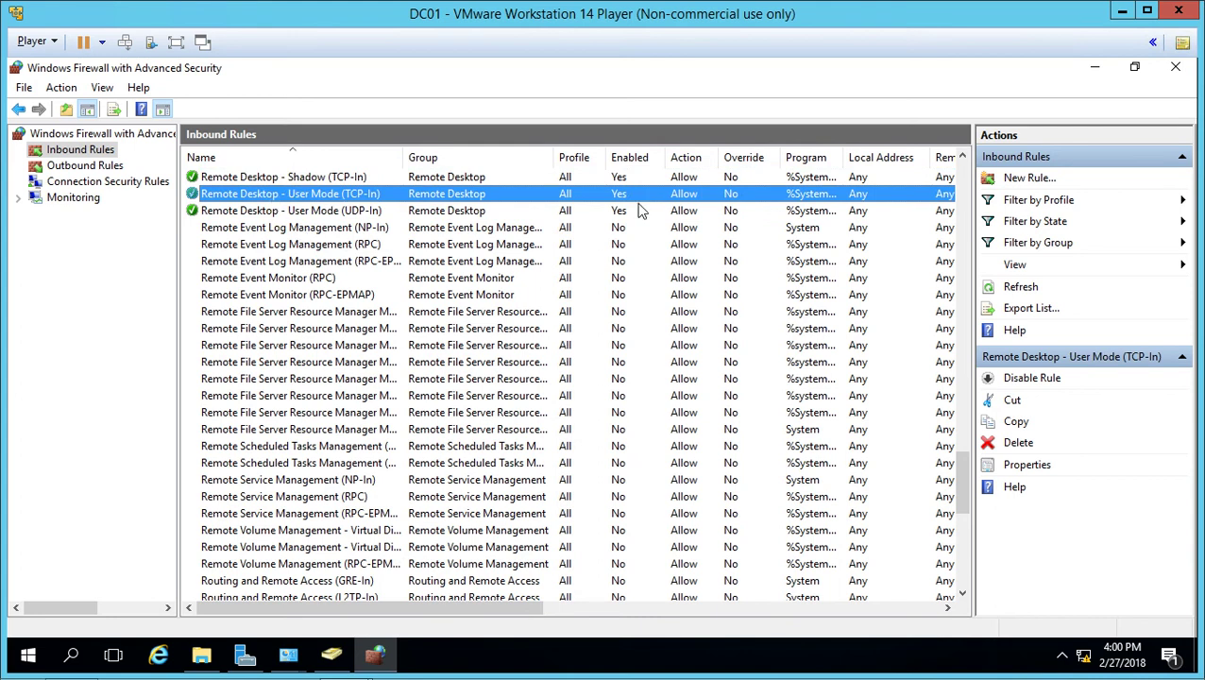
{"action": "scroll", "coordinate": [966, 160], "scroll_direction": "up", "scroll_amount": 1}
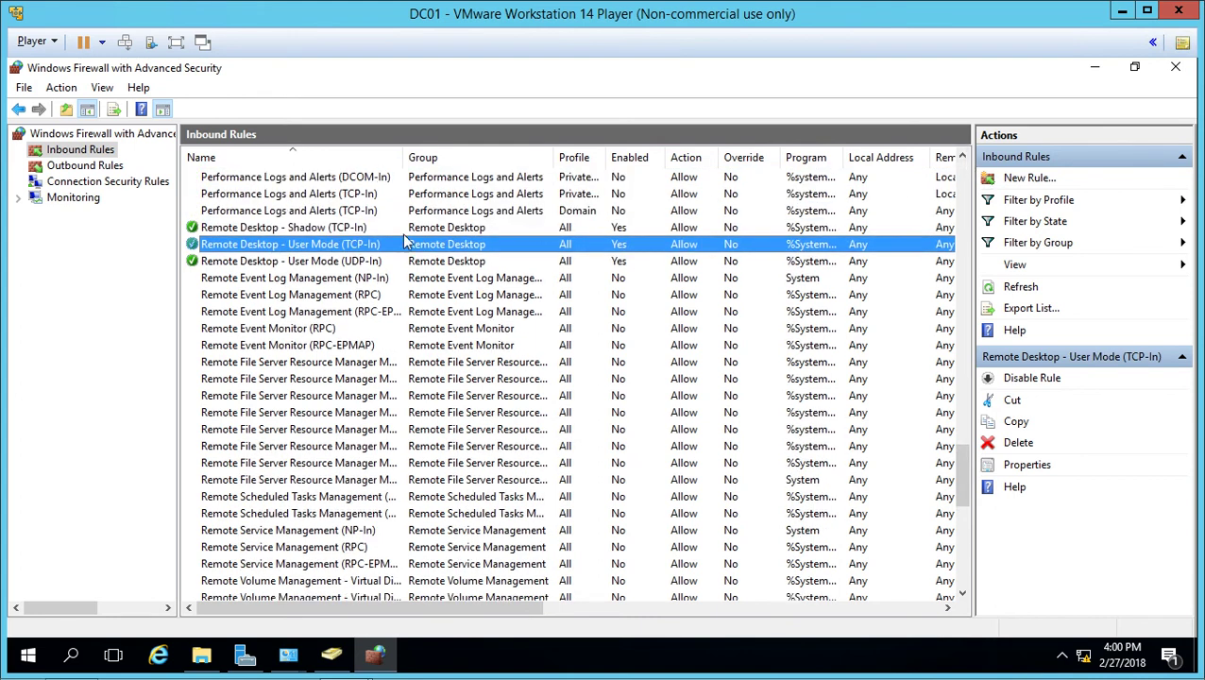
- Enable the Remote Event Log Management (NP-In) inbound rule
{"action": "right_click", "coordinate": [303, 233]}
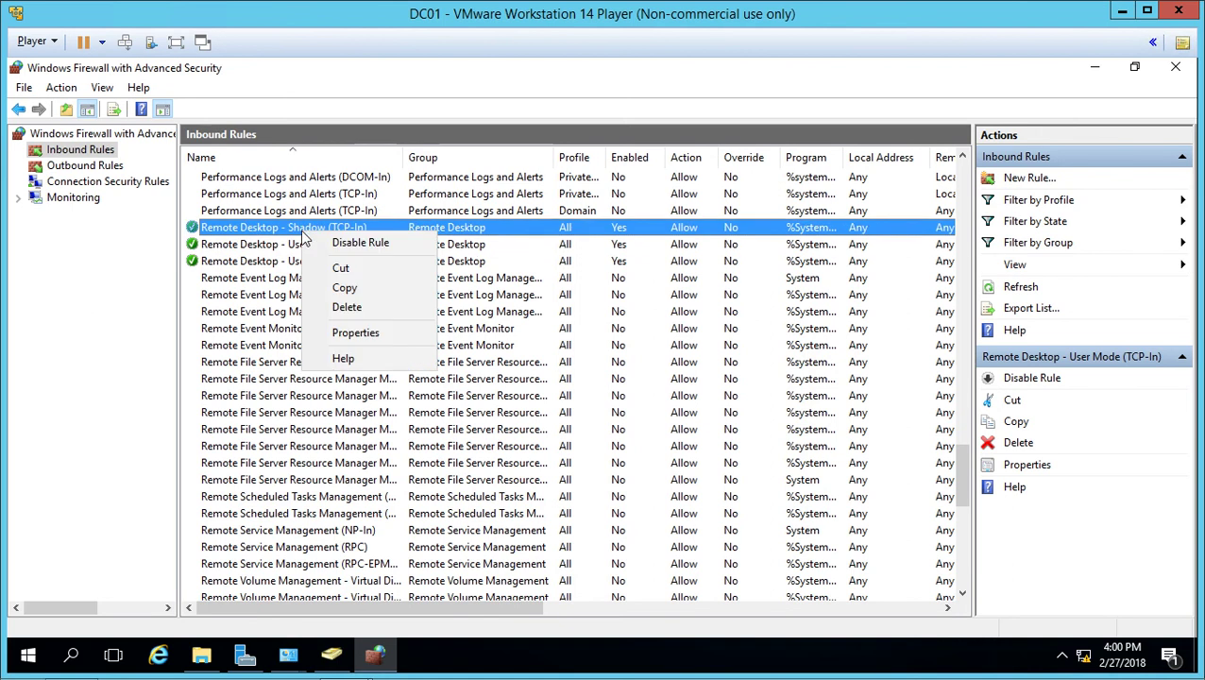
{"action": "left_click", "coordinate": [267, 281]}
{"action": "right_click", "coordinate": [267, 281]}
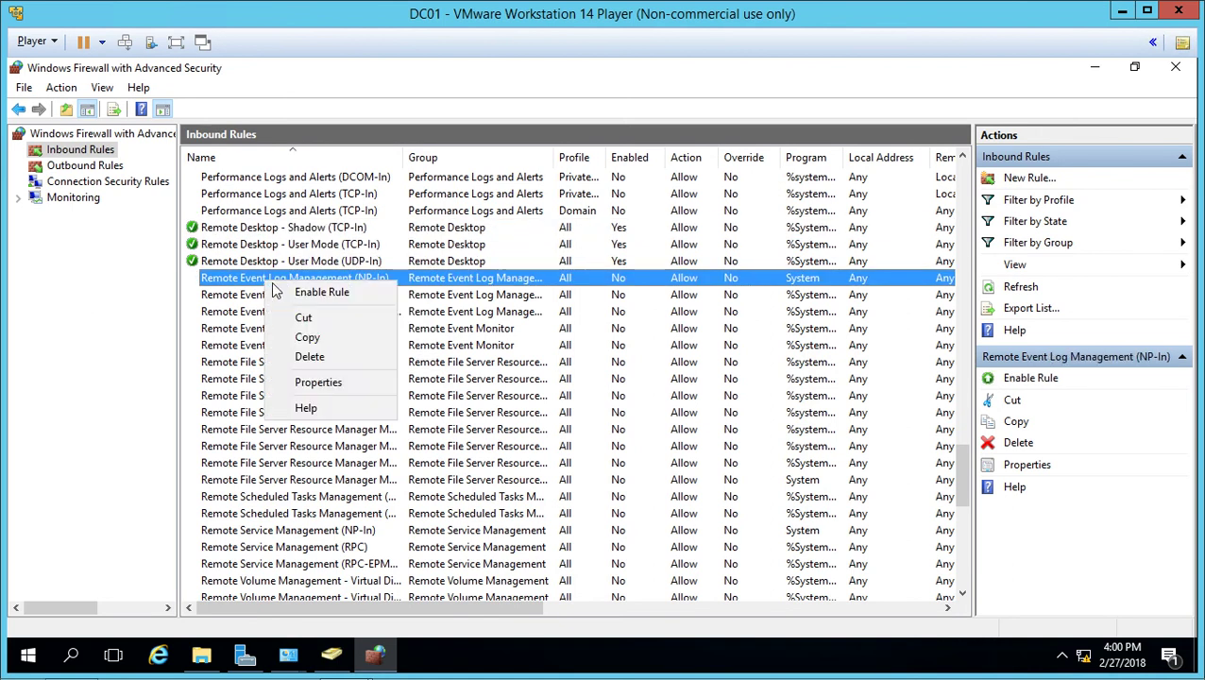
{"action": "left_click", "coordinate": [303, 291]}
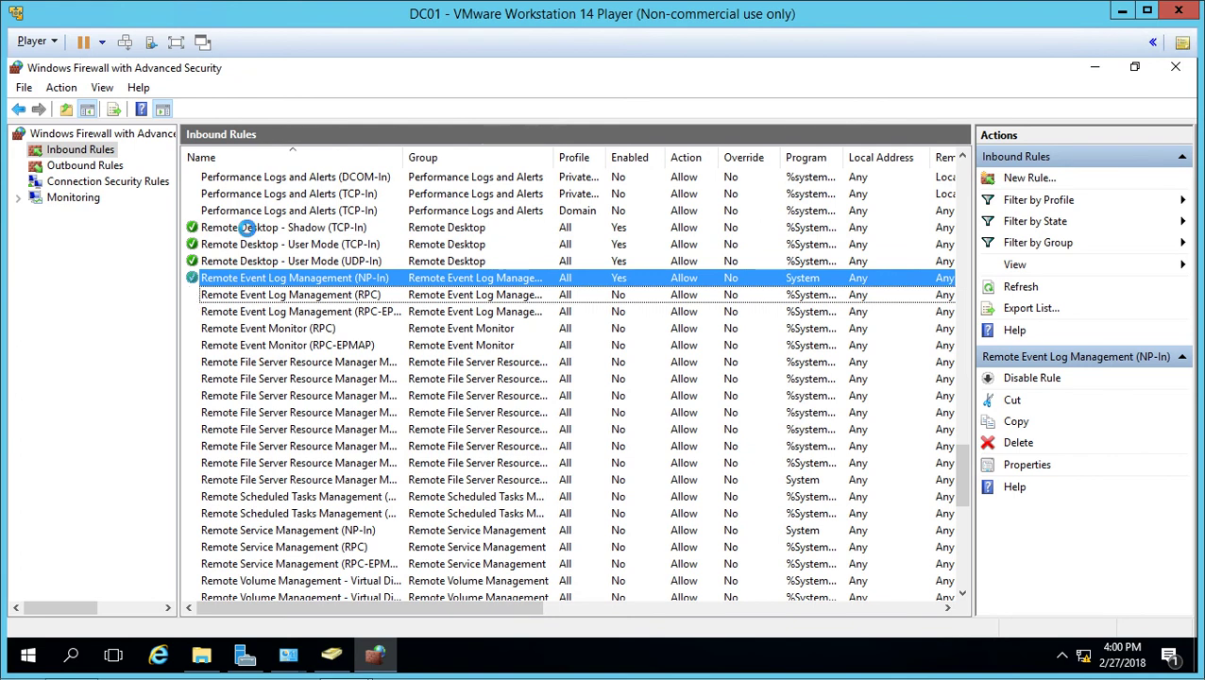
- Check the three Remote Desktop inbound rules, then close the firewall console
{"action": "left_click", "coordinate": [246, 228]}
{"action": "left_click", "coordinate": [253, 260], "text": "shift"}
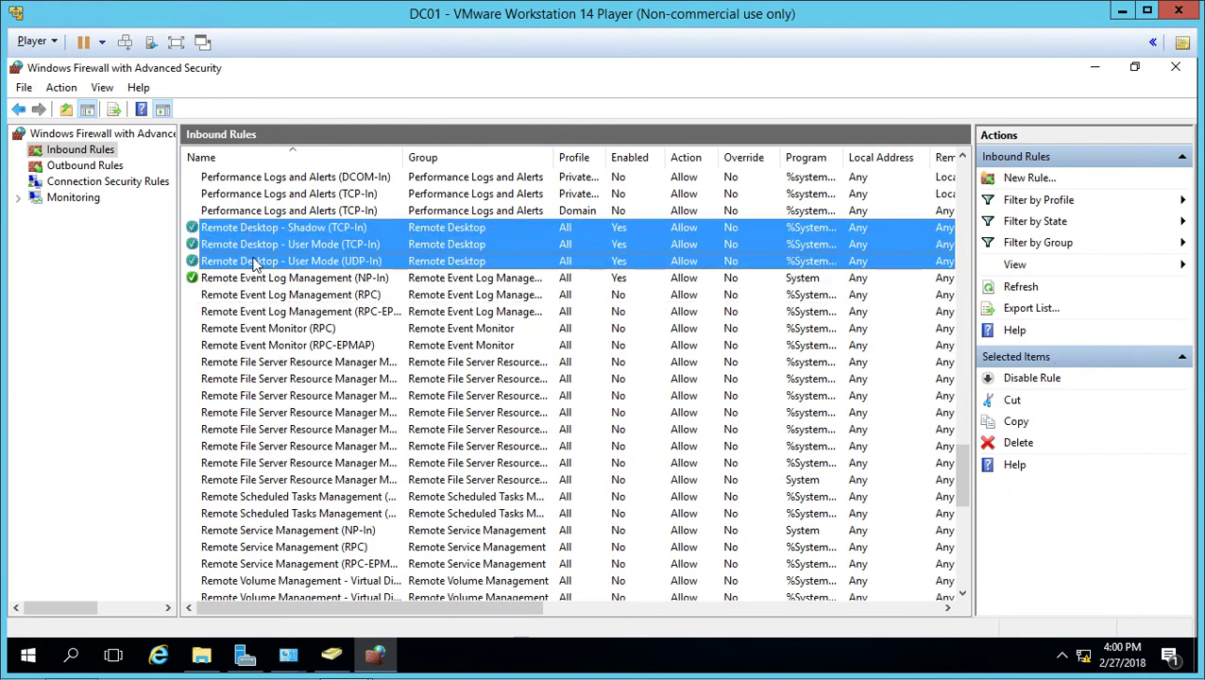
{"action": "left_click", "coordinate": [253, 262]}
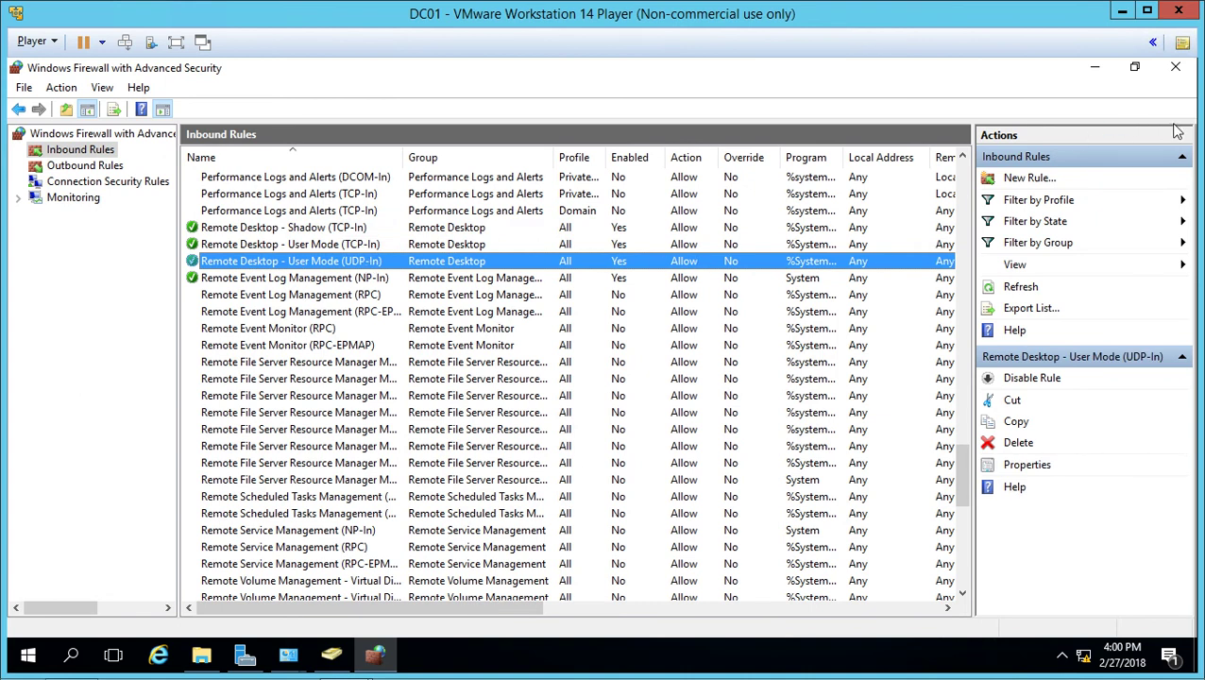
{"action": "left_click", "coordinate": [1175, 67]}
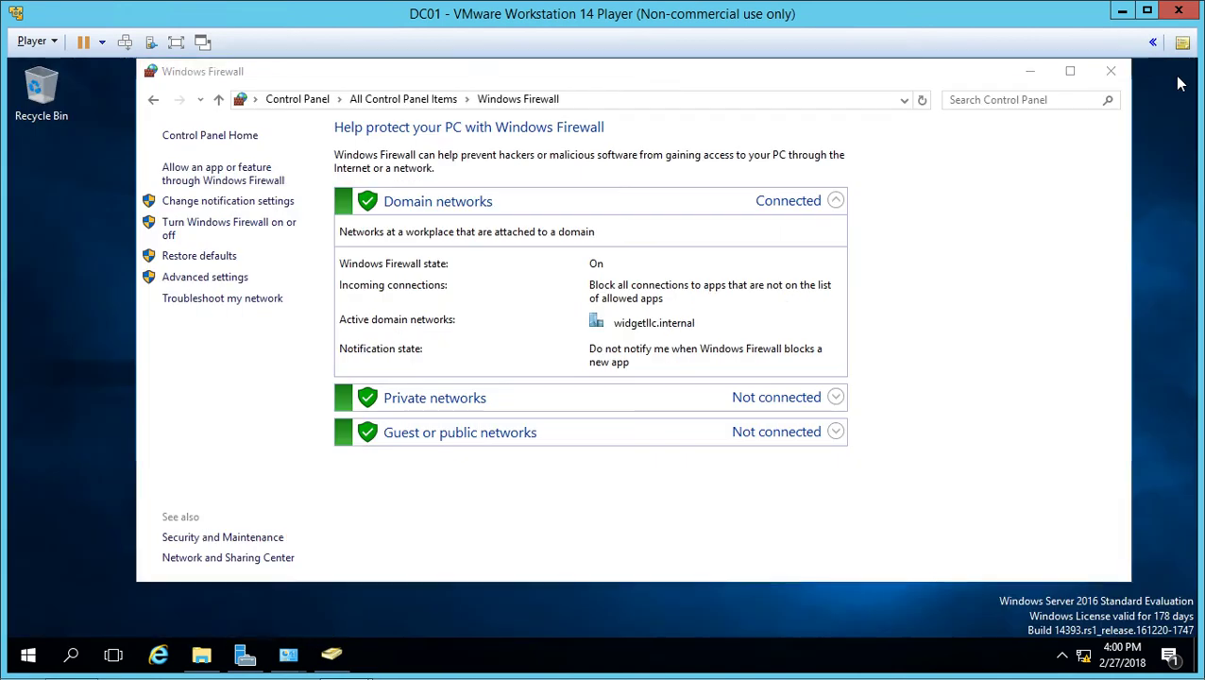
- Minimise DC01, bring up the Client VM and search for 'remote desktop'
{"action": "left_click", "coordinate": [1122, 11]}
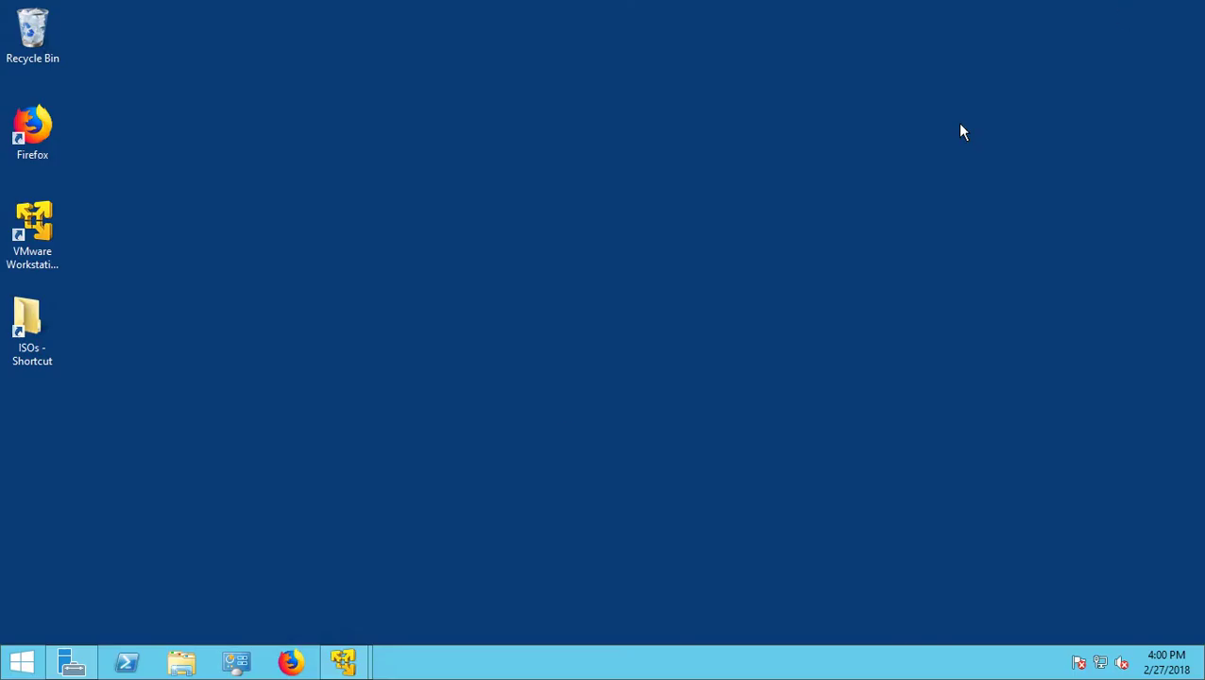
{"action": "mouse_move", "coordinate": [345, 667]}
{"action": "left_click", "coordinate": [416, 566]}
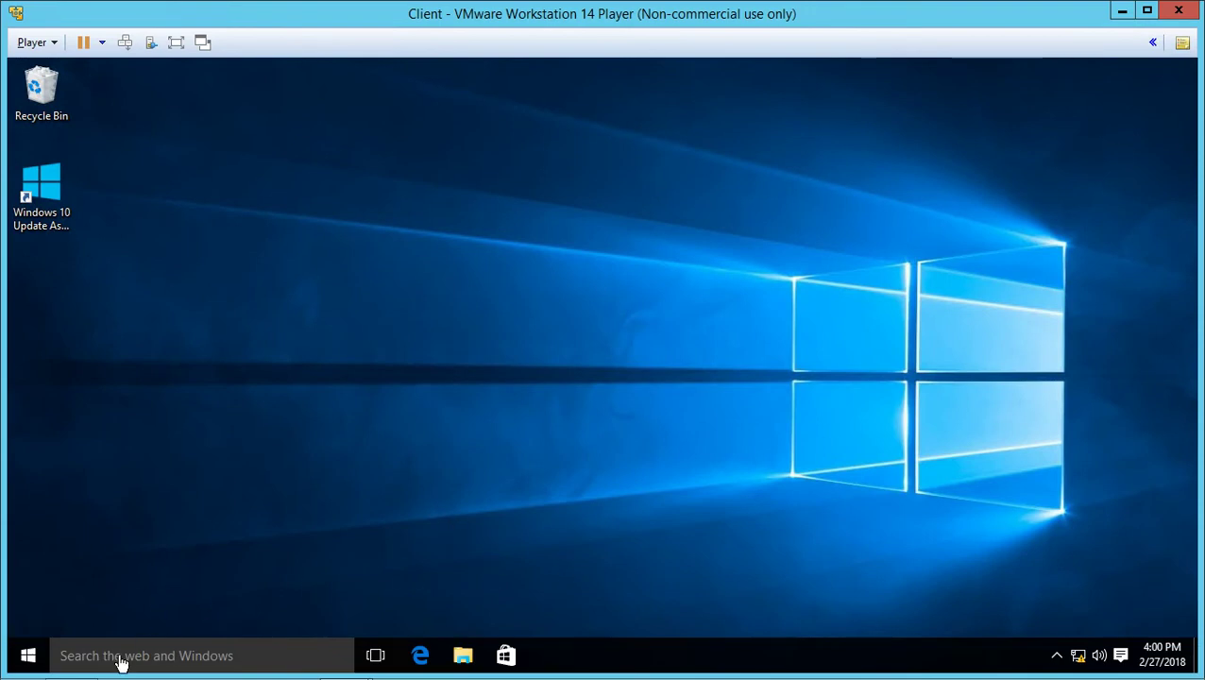
{"action": "left_click", "coordinate": [119, 655]}
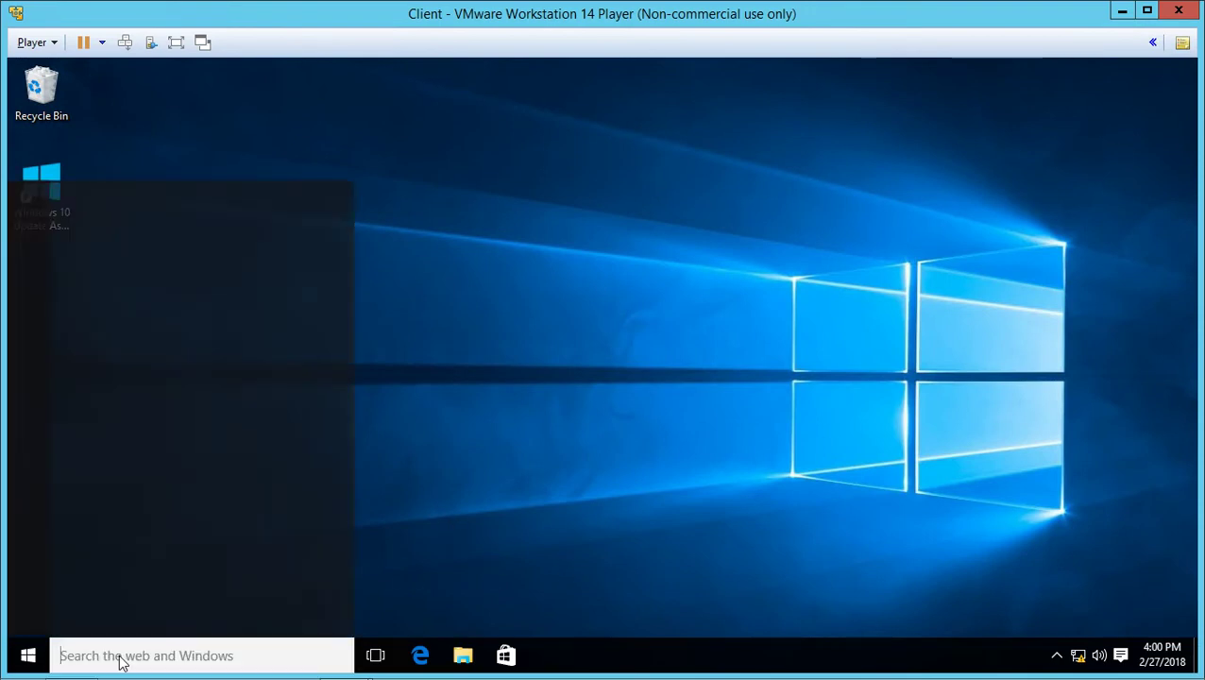
{"action": "type", "text": "remo"}
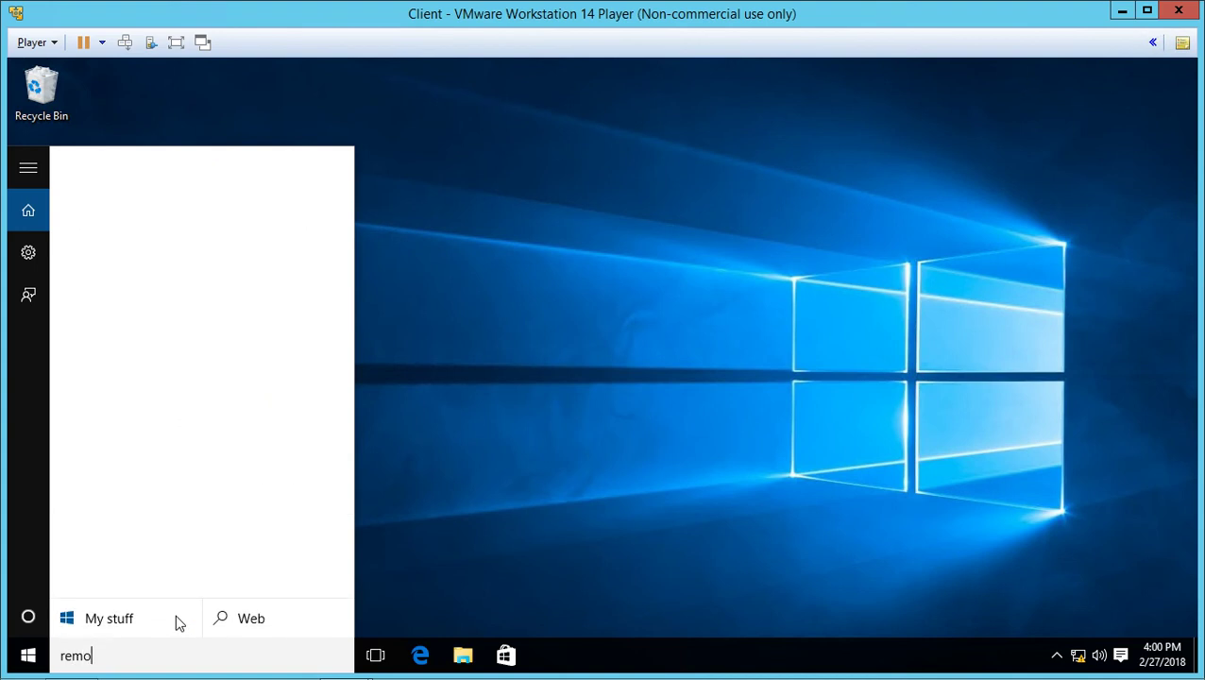
{"action": "type", "text": "te desk"}
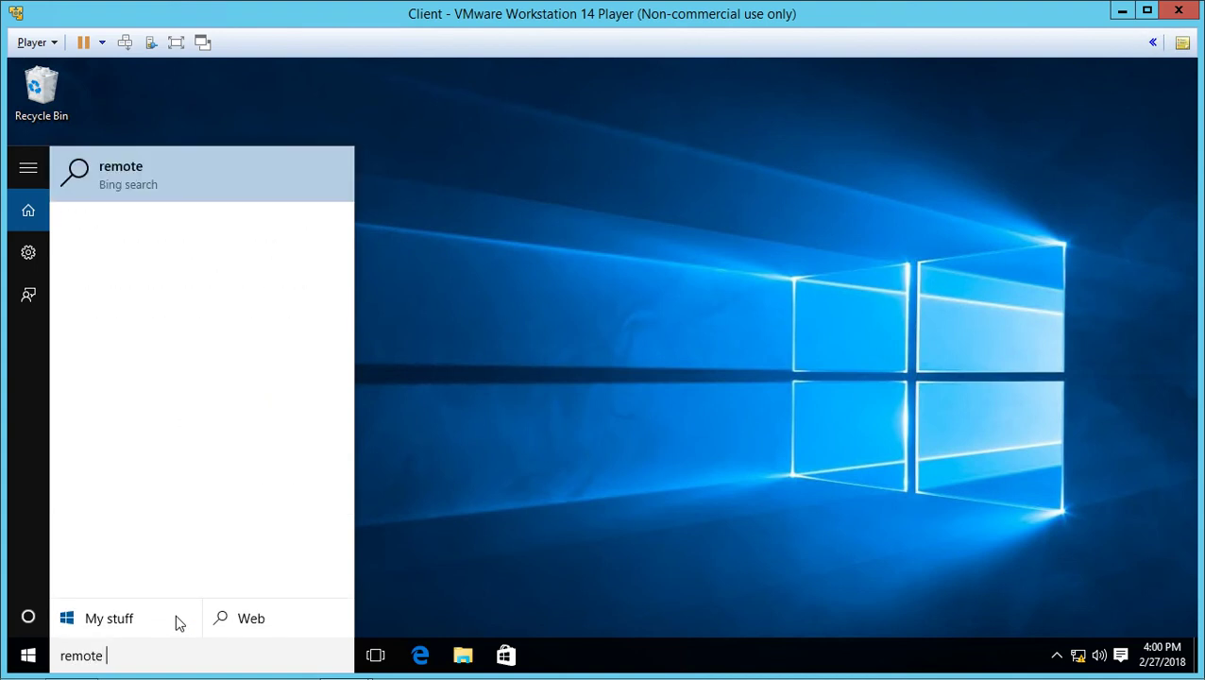
{"action": "type", "text": "top"}
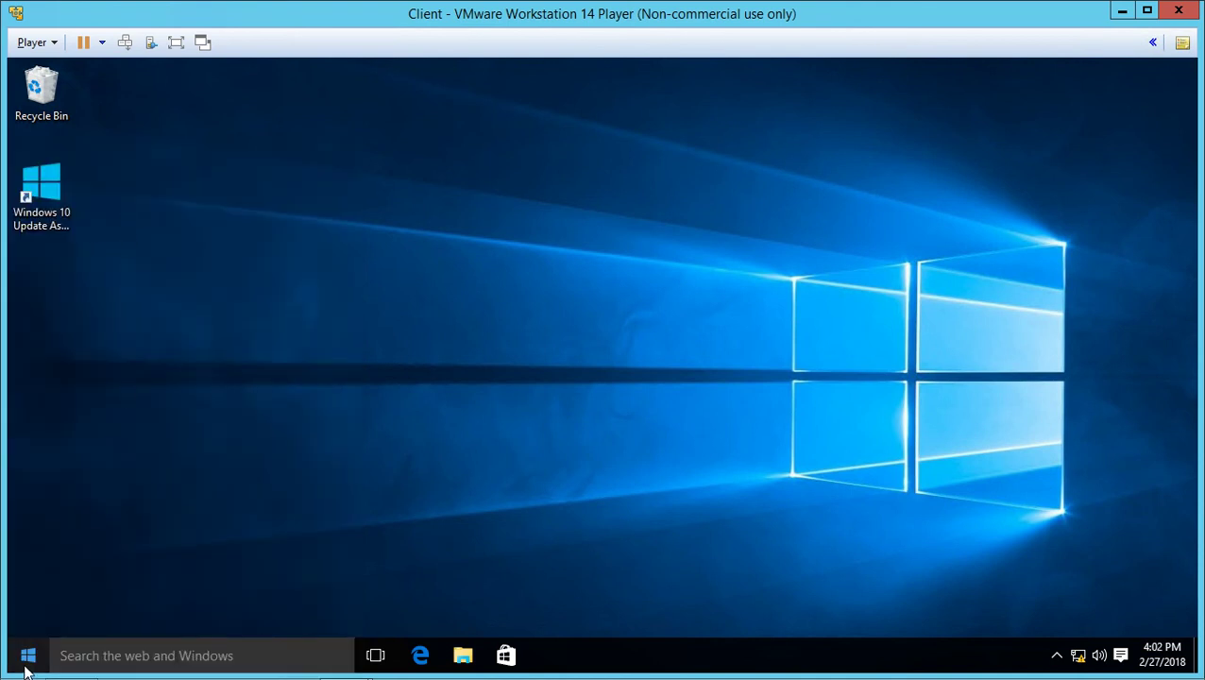
- Launch Remote Desktop Connection on the client by running mstsc
{"action": "right_click", "coordinate": [26, 661]}
{"action": "left_click", "coordinate": [62, 601]}
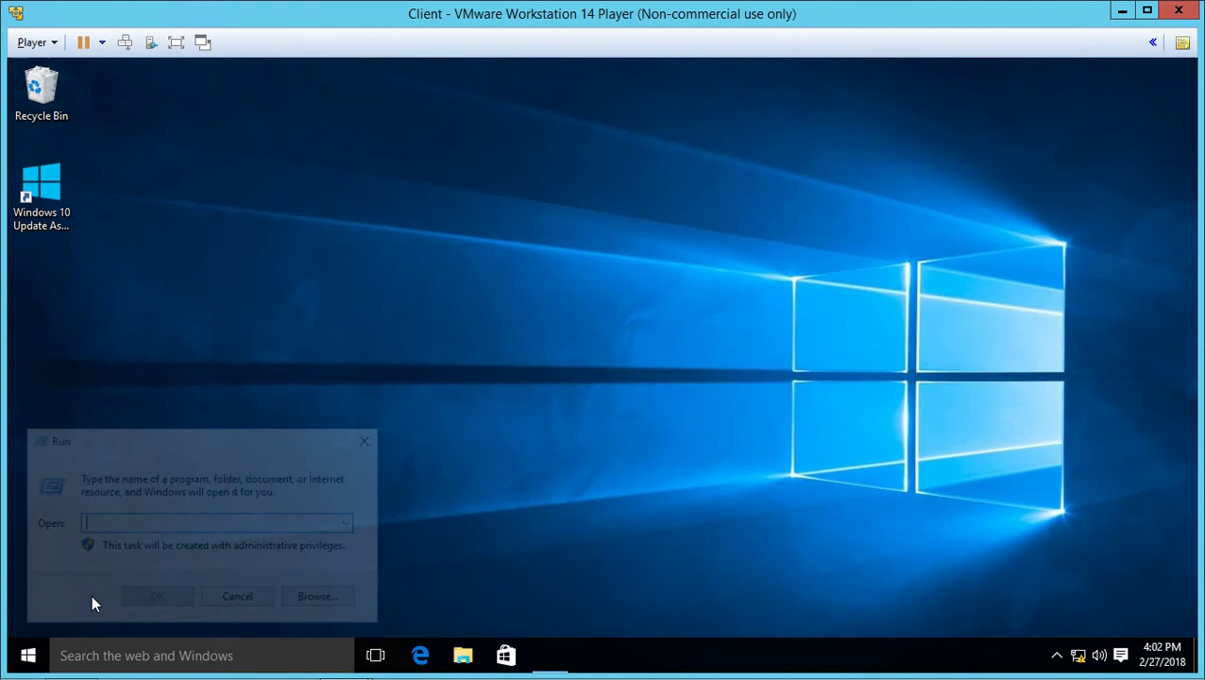
{"action": "type", "text": "mstsc"}
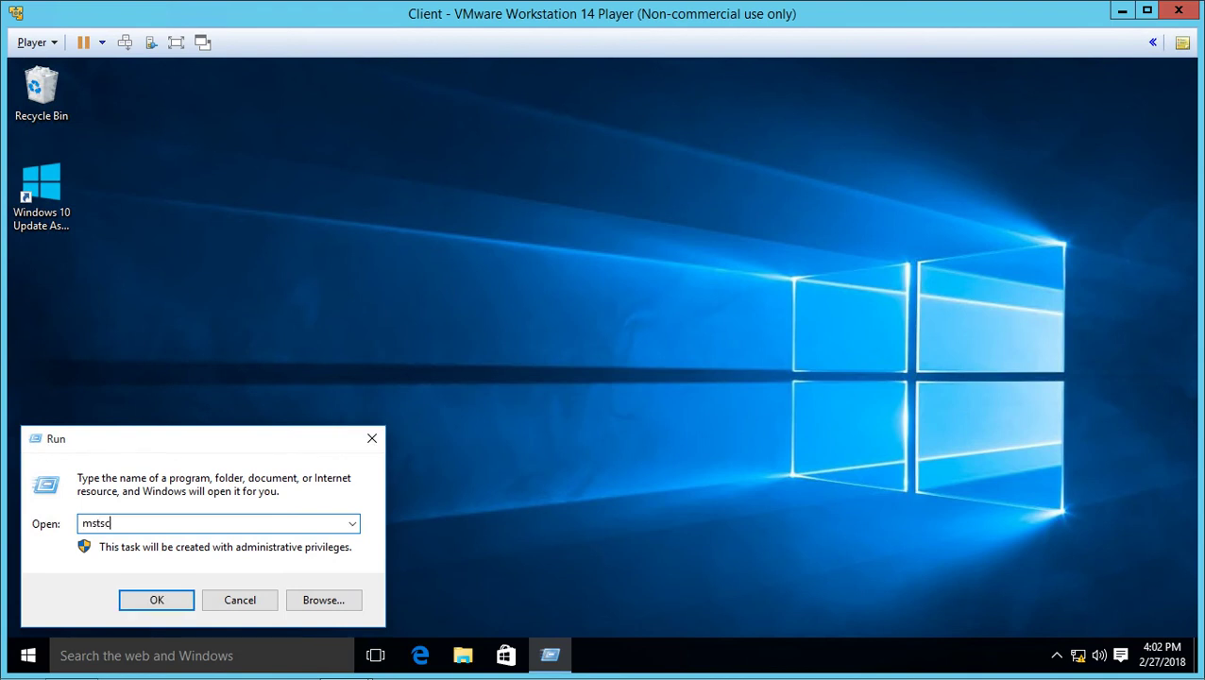
{"action": "key", "text": "Return"}
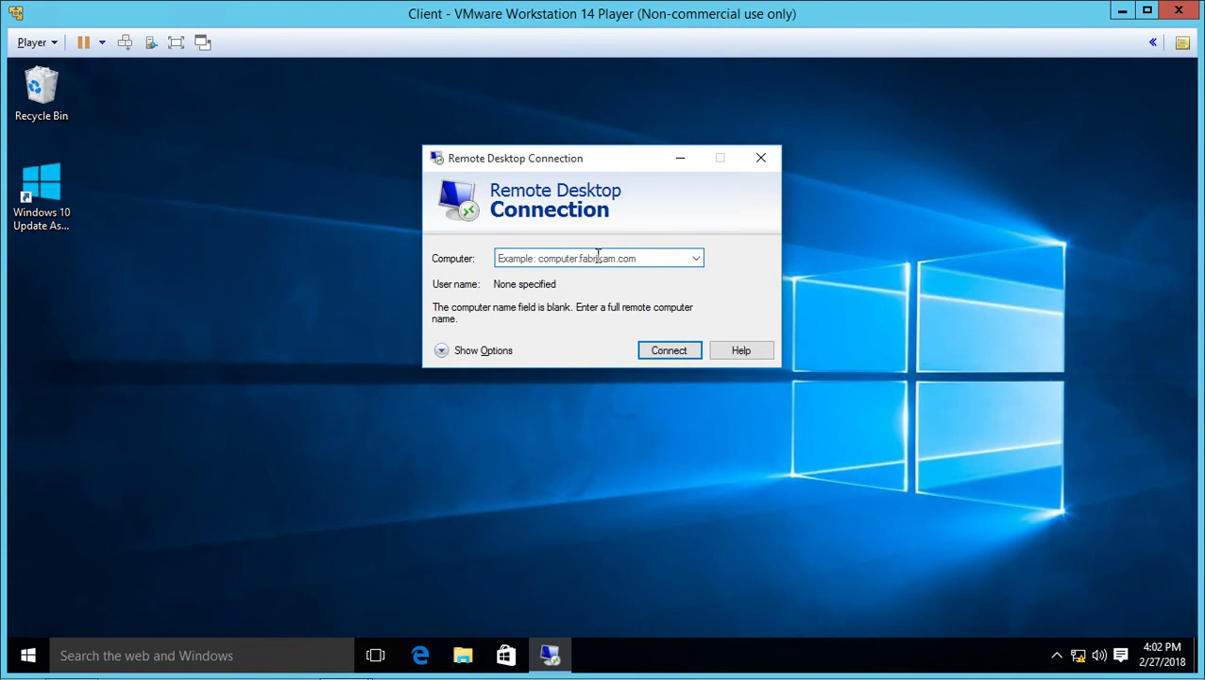
{"action": "left_click", "coordinate": [598, 256]}
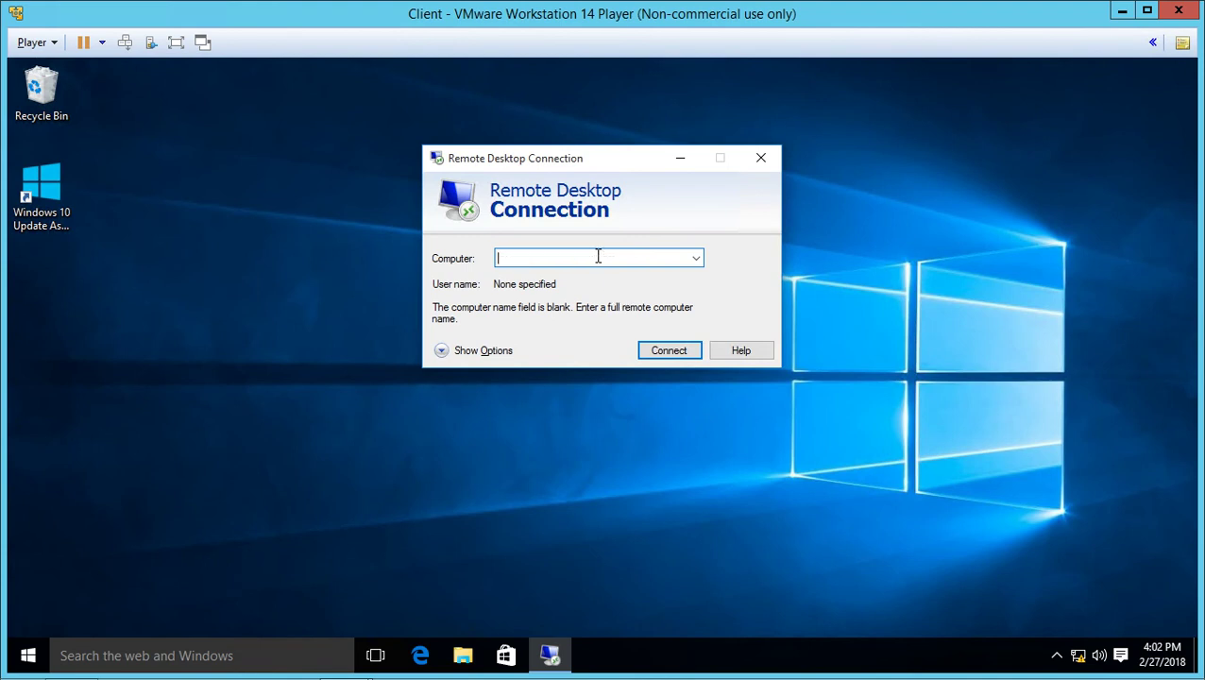
- Connect to dc01 and sign in with the domain Administrator's password
{"action": "type", "text": "dc01"}
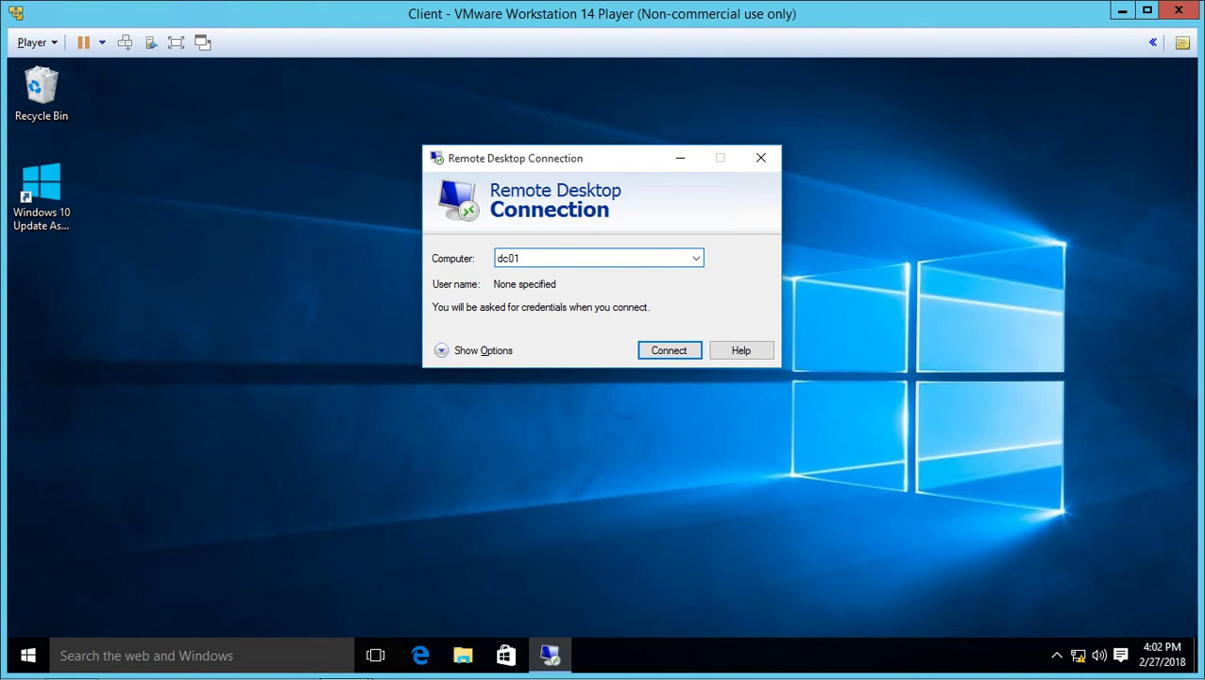
{"action": "key", "text": "Return"}
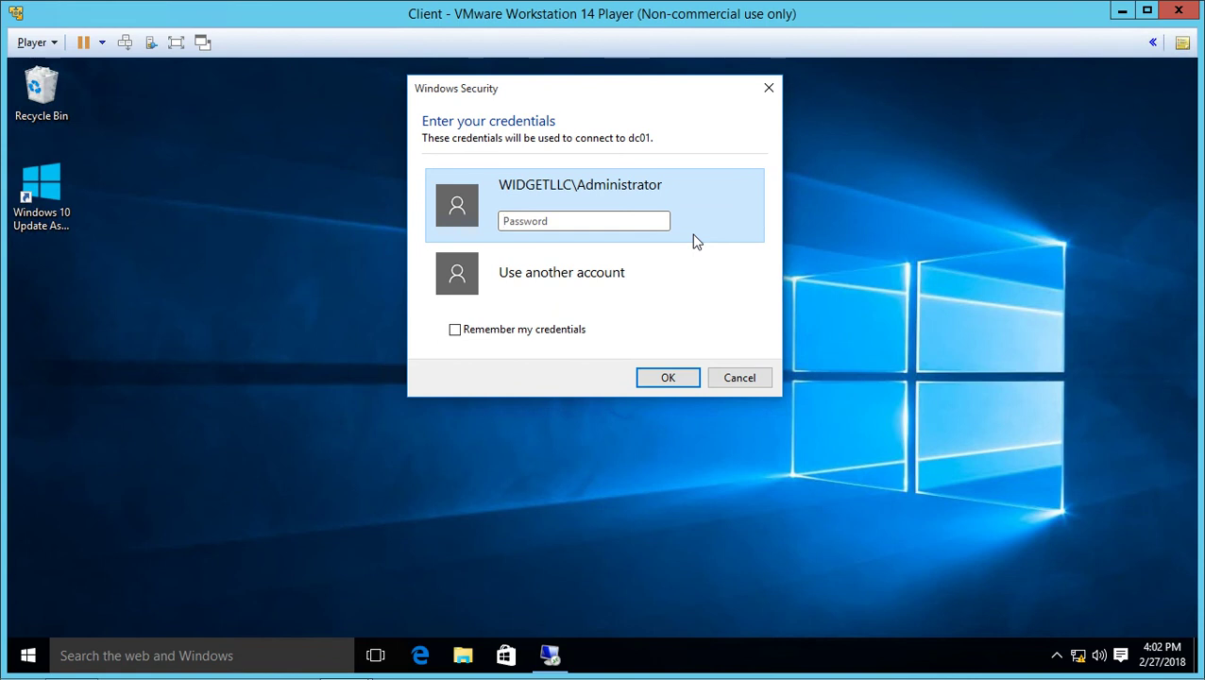
{"action": "type", "text": "Pa$$w0rd"}
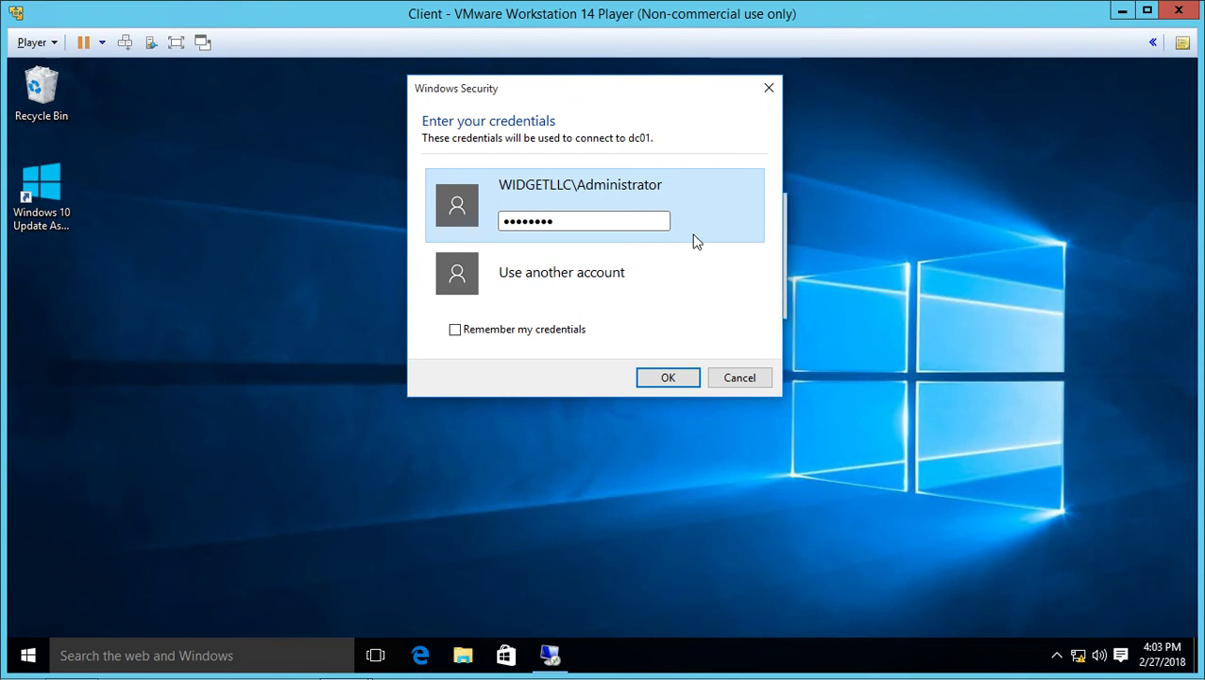
{"action": "key", "text": "Return"}
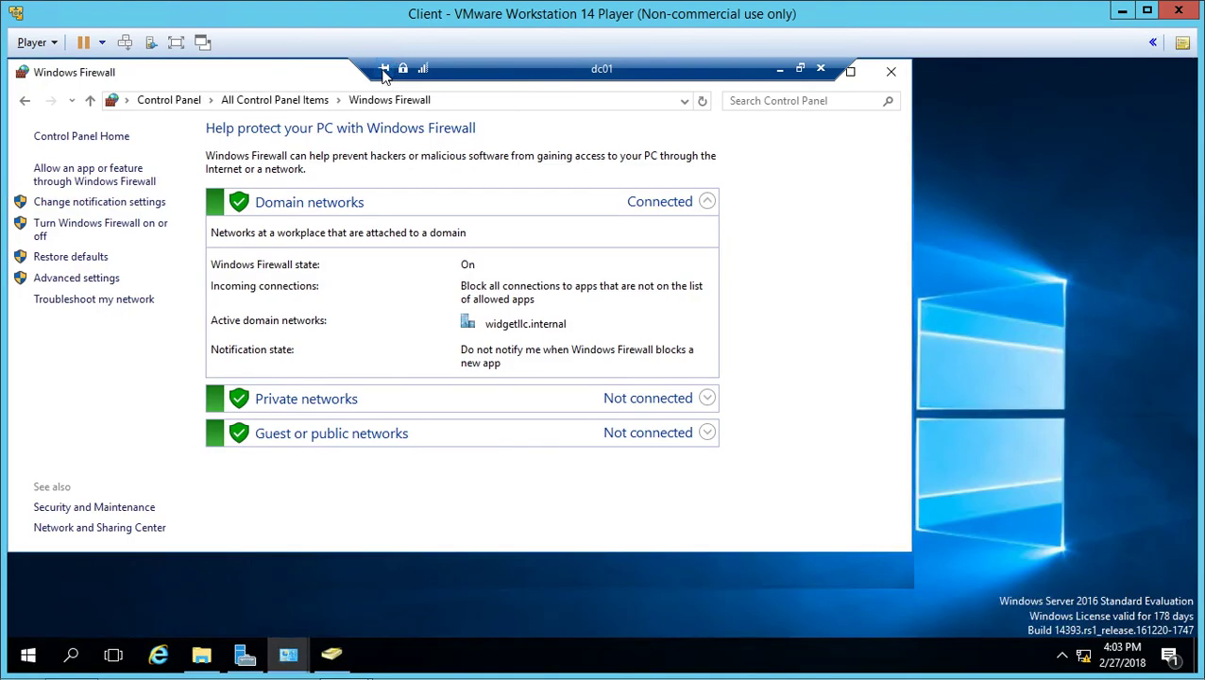
- Unpin the connection bar, return the dc01 session to full screen and close its Windows Firewall window
{"action": "left_click", "coordinate": [383, 71]}
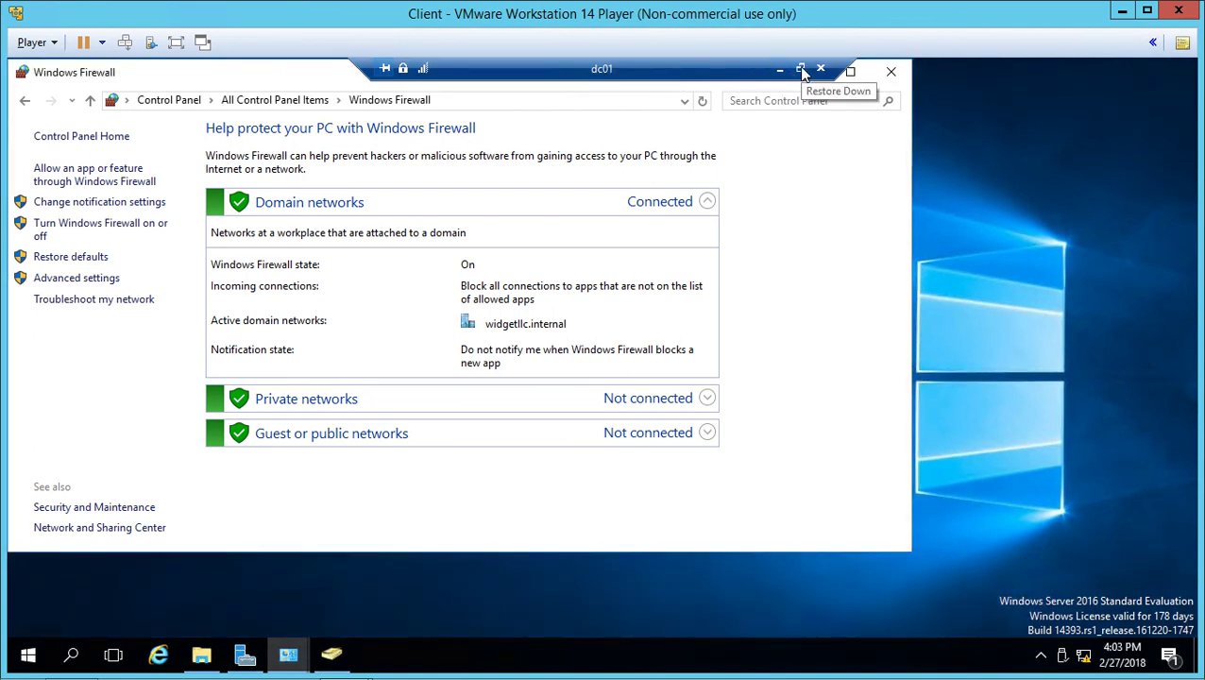
{"action": "left_click", "coordinate": [800, 71]}
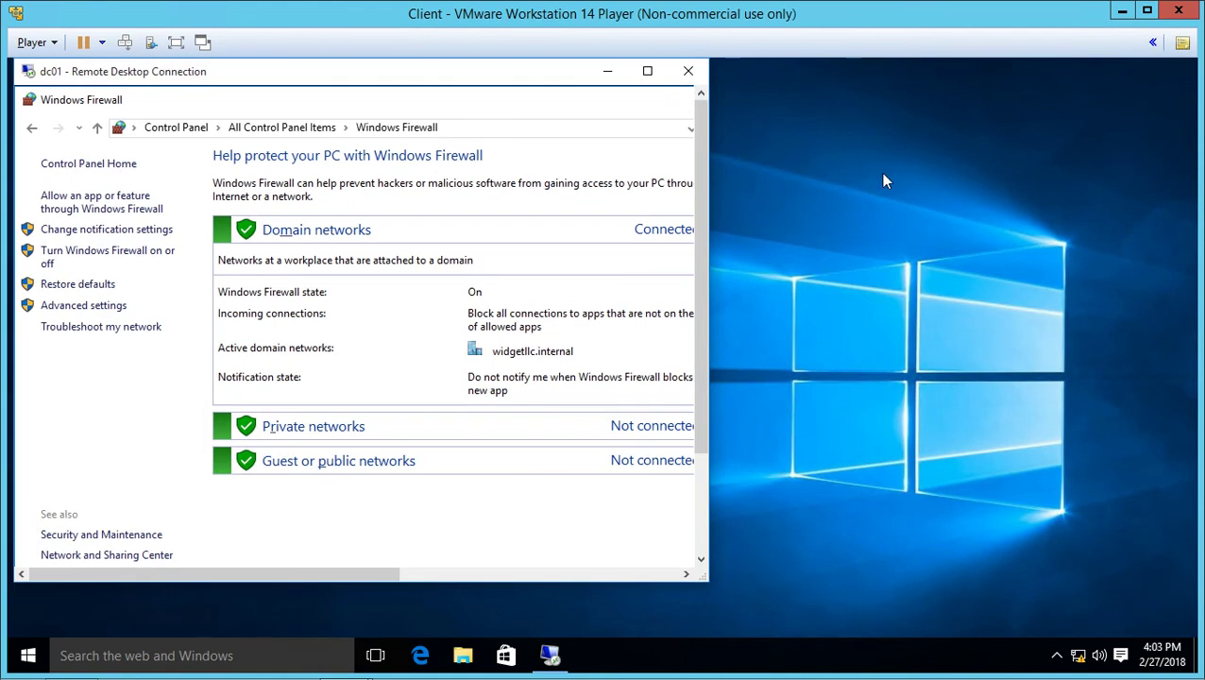
{"action": "key", "text": "alt"}
{"action": "left_click", "coordinate": [647, 131]}
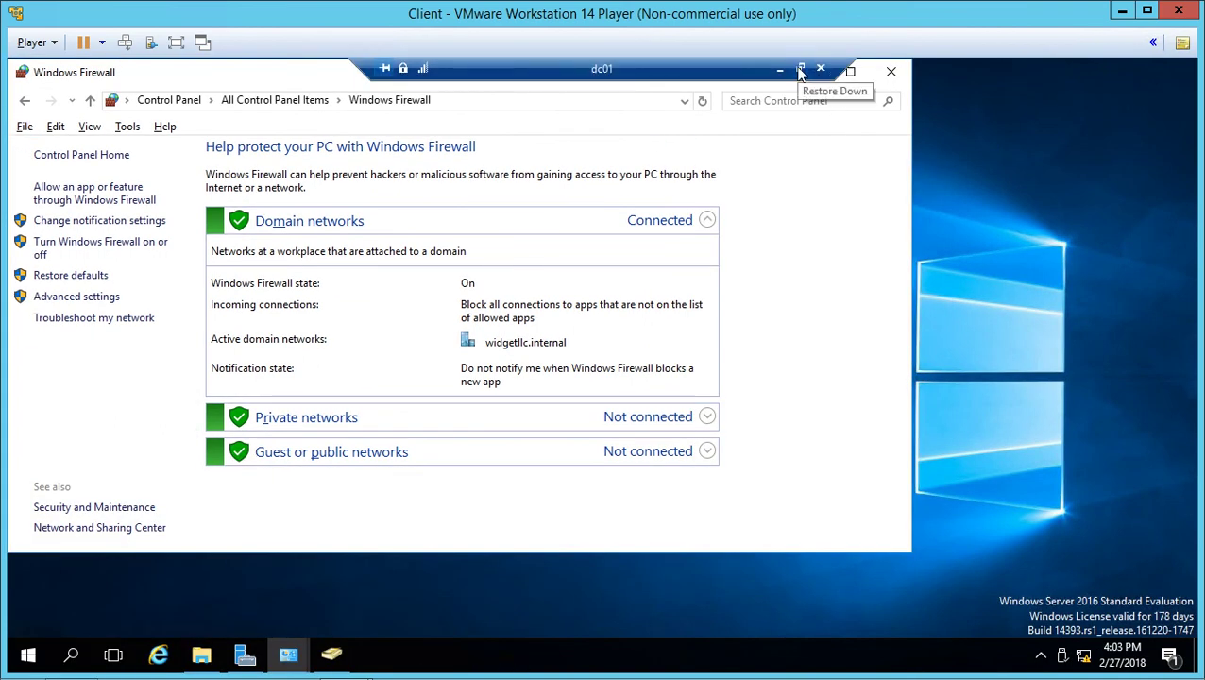
{"action": "left_click", "coordinate": [892, 73]}
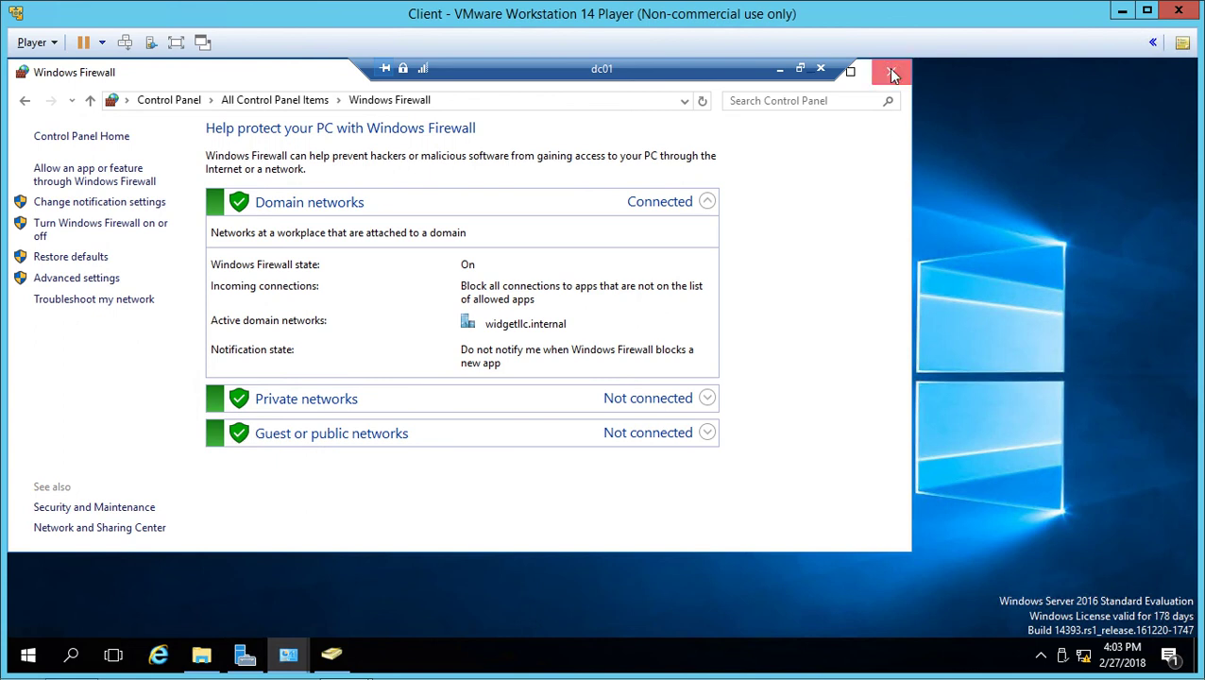
{"action": "left_click", "coordinate": [893, 75]}
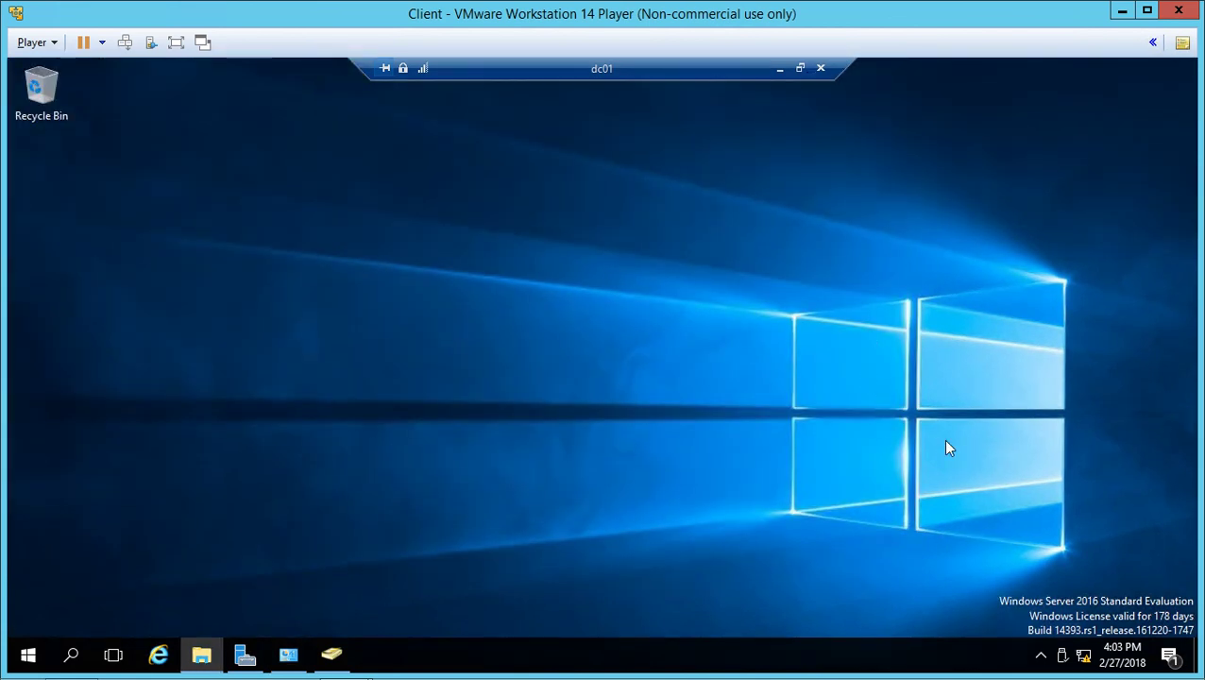
{"action": "left_click", "coordinate": [779, 73]}
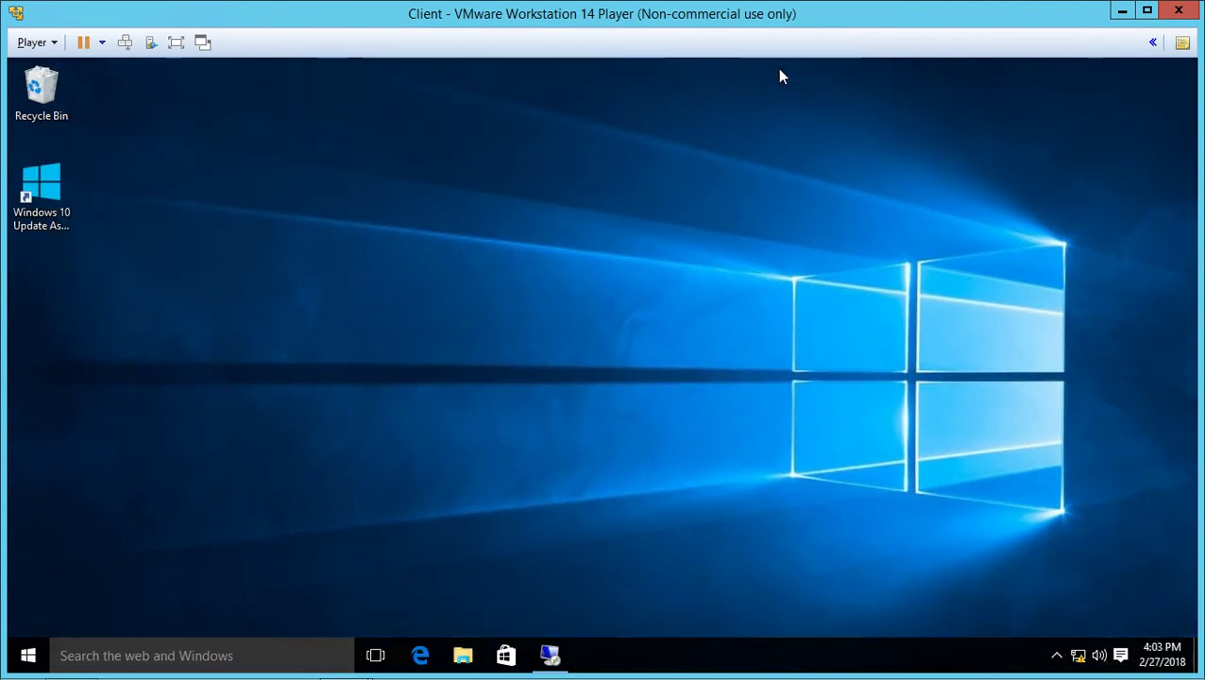
{"action": "left_click", "coordinate": [555, 660]}
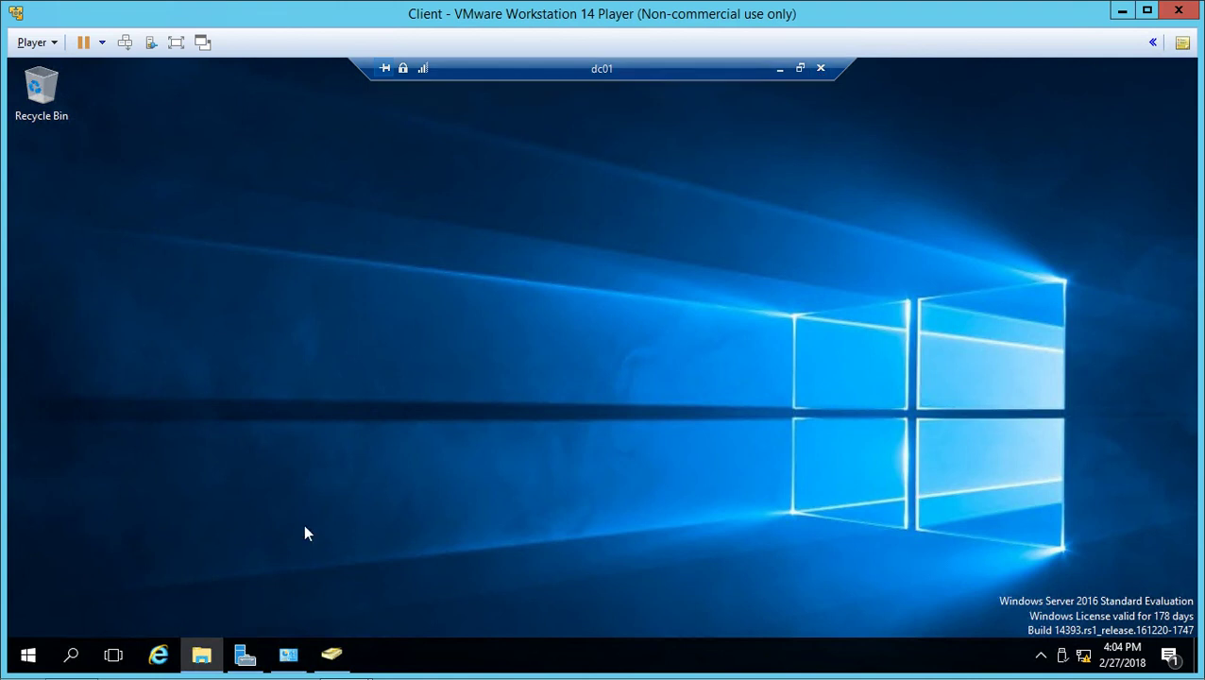
- Sign out of the dc01 Remote Desktop session from the remote Start button's menu
{"action": "right_click", "coordinate": [27, 655]}
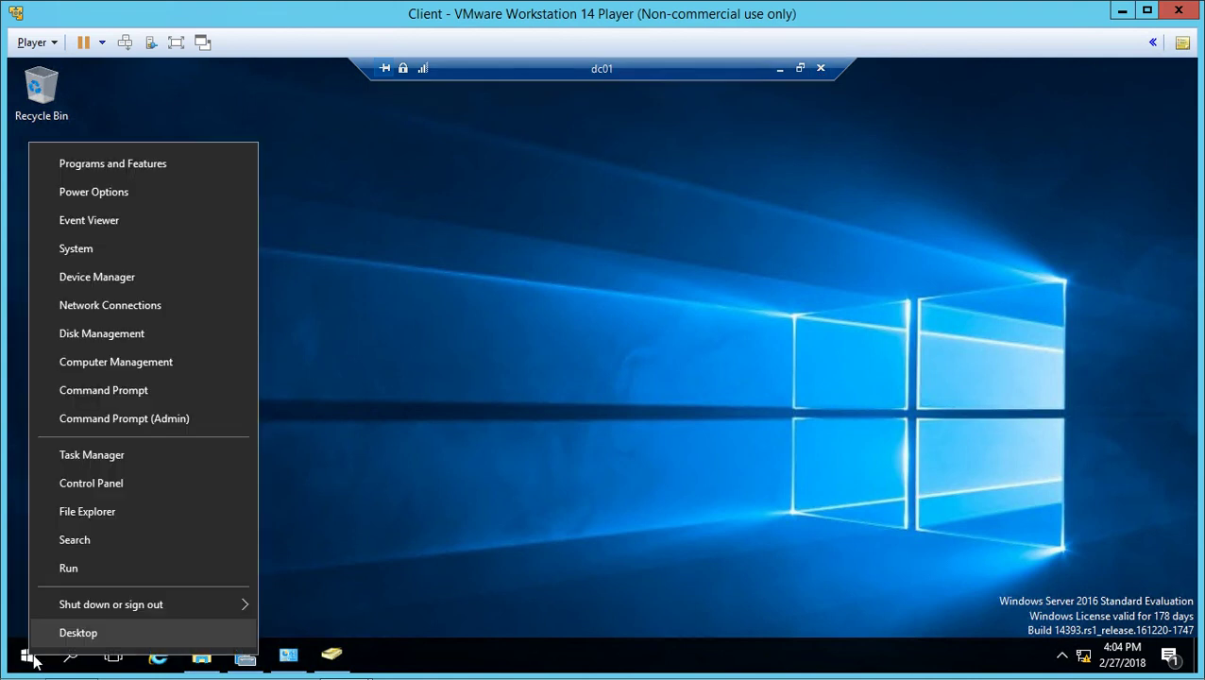
{"action": "mouse_move", "coordinate": [133, 614]}
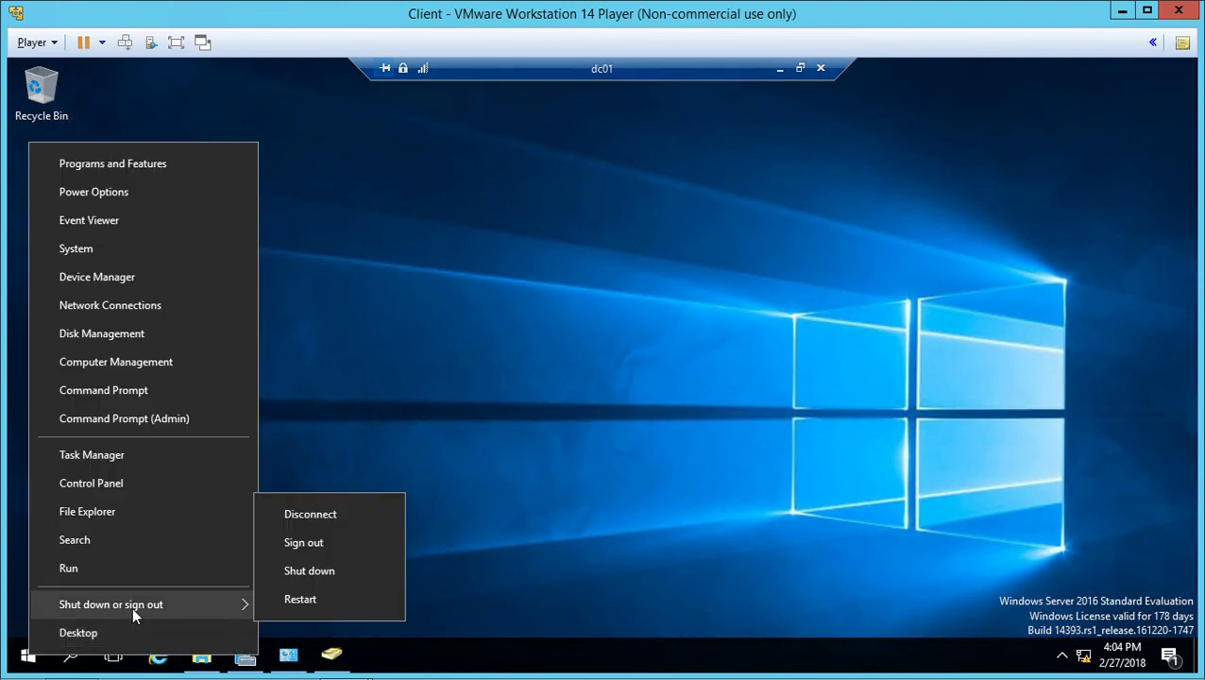
{"action": "left_click", "coordinate": [308, 541]}
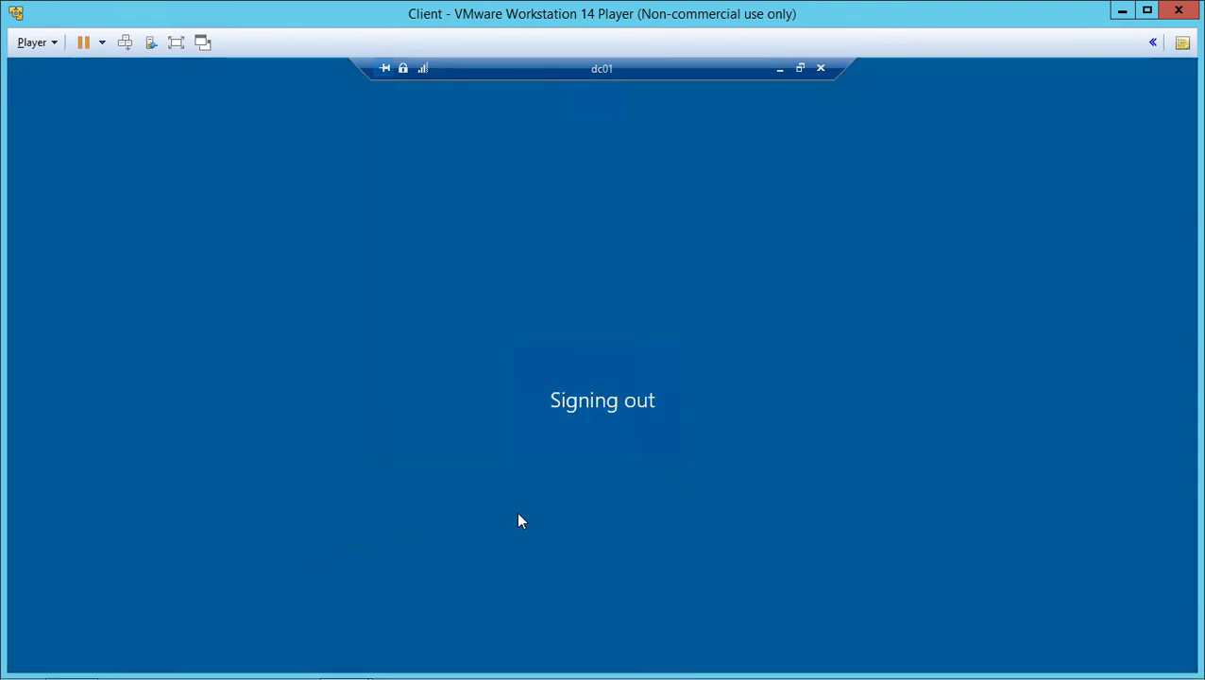